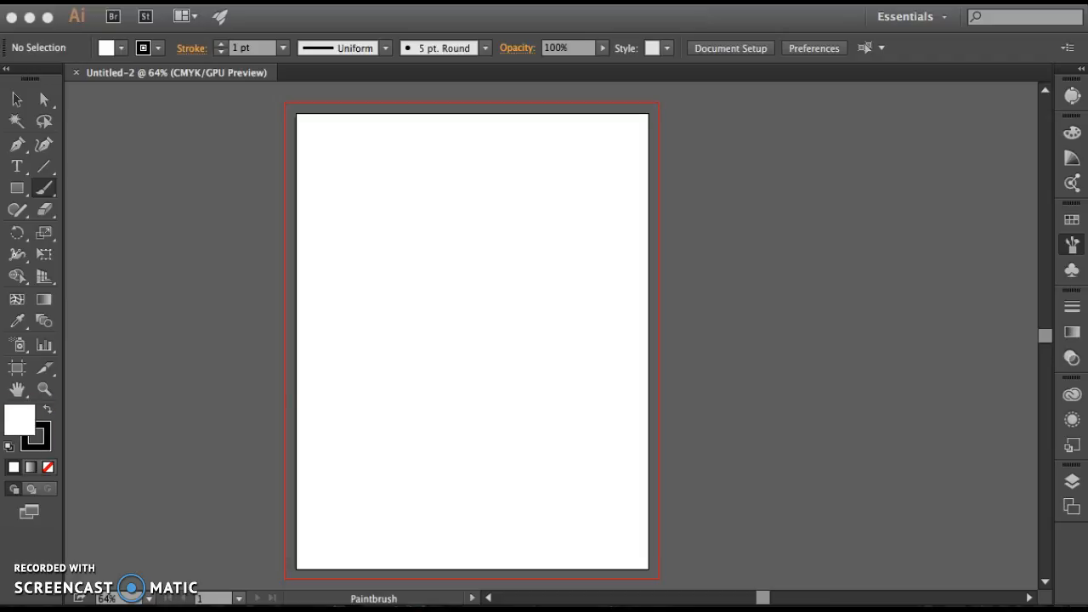
Activate the Paintbrush tool and set the stroke color to light blue
click(47, 187)
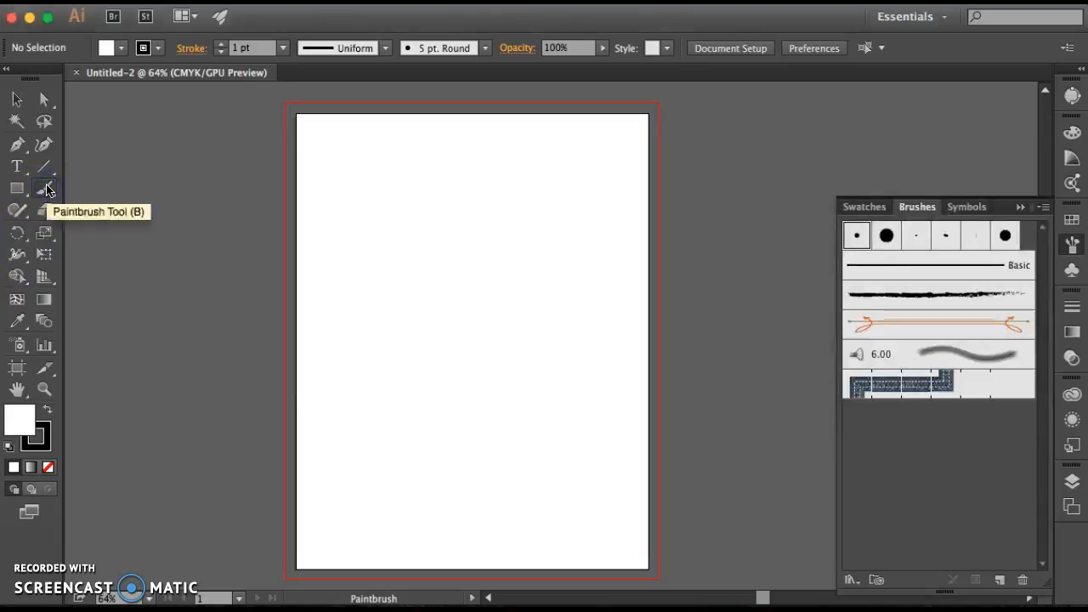
click(46, 189)
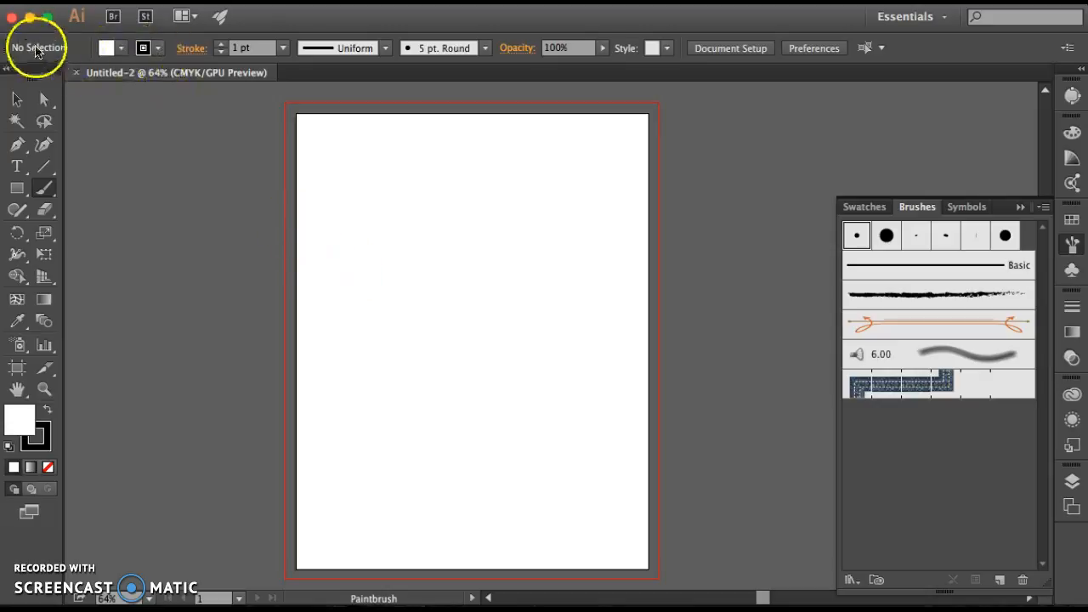
click(152, 50)
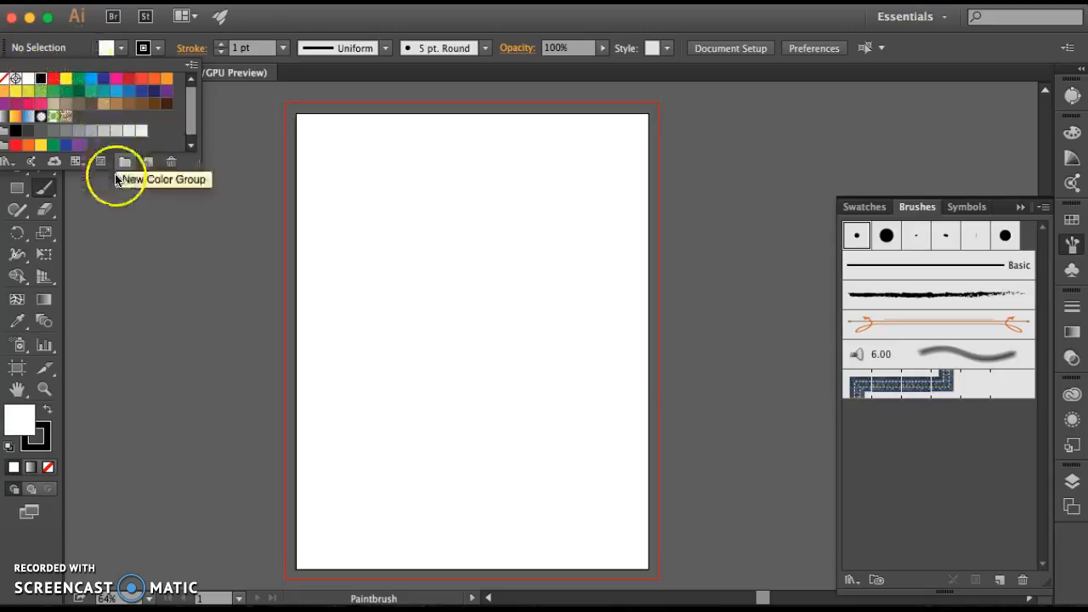
click(117, 91)
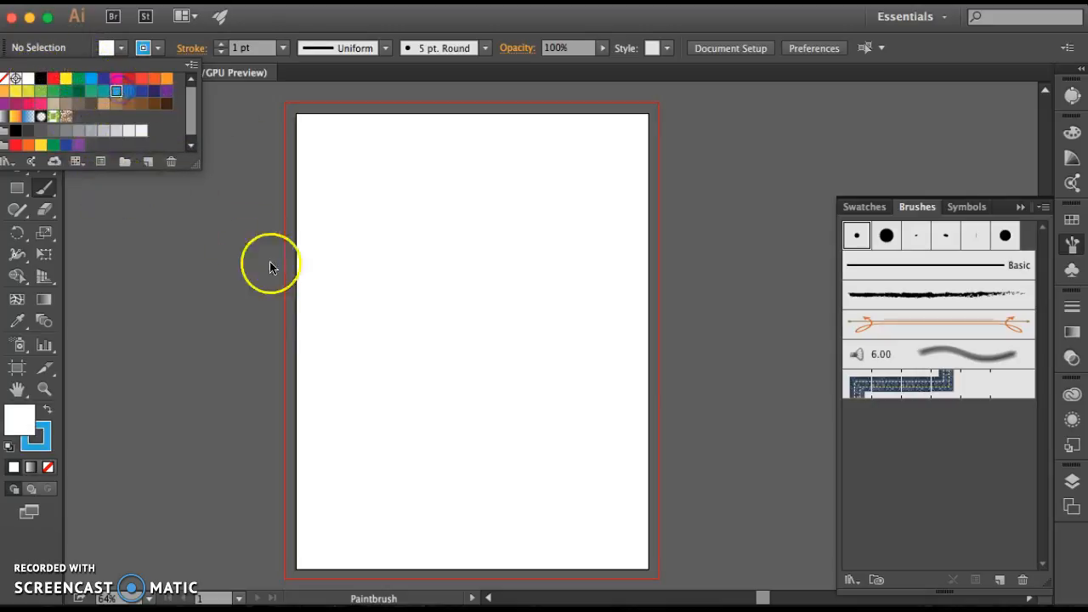
click(159, 49)
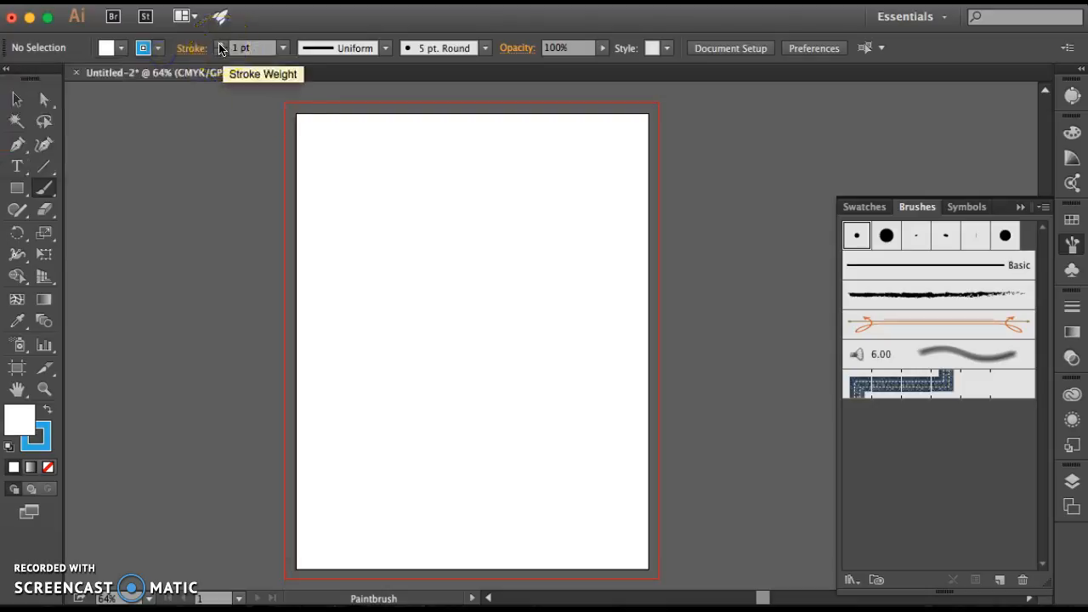
Look through the list of available panels for the Brushes entry and the brush libraries
click(534, 2)
mouse_move(487, 2)
scroll(602, 306, down, 5)
click(537, 557)
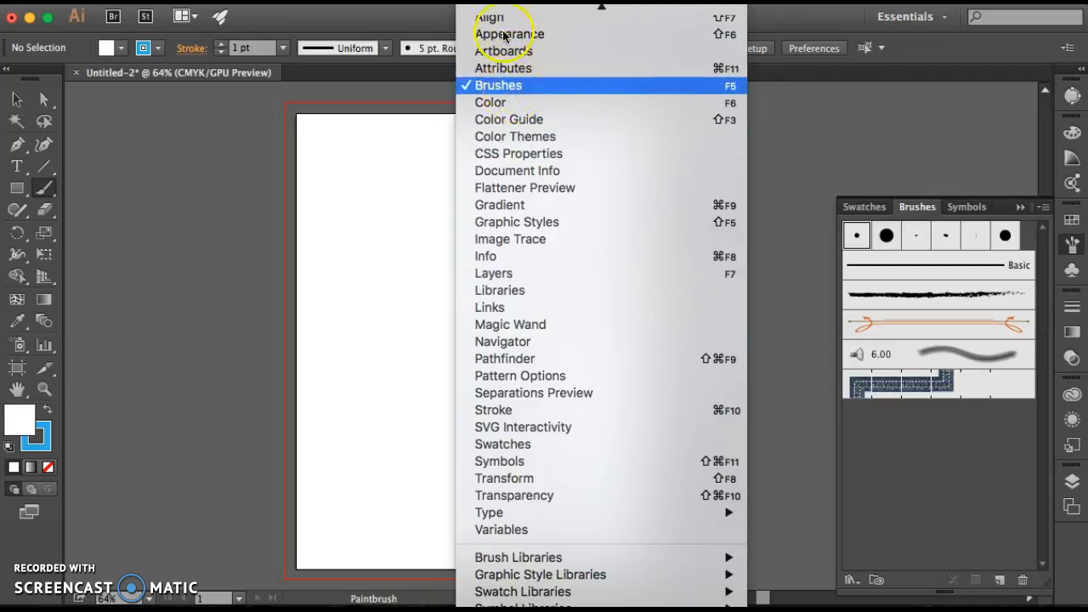
scroll(522, 80, up, 5)
click(930, 253)
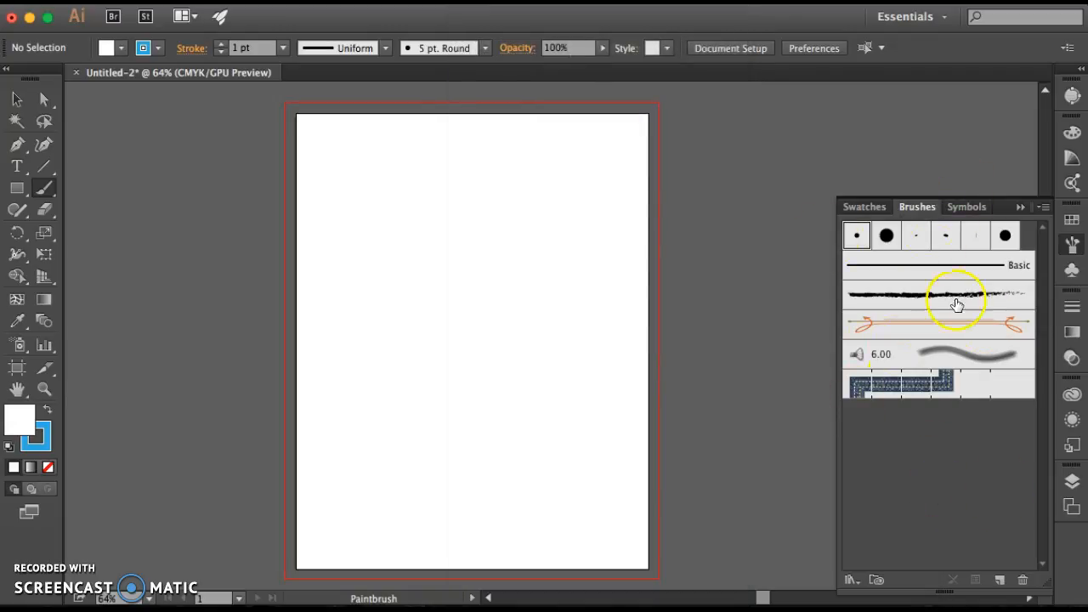
click(493, 2)
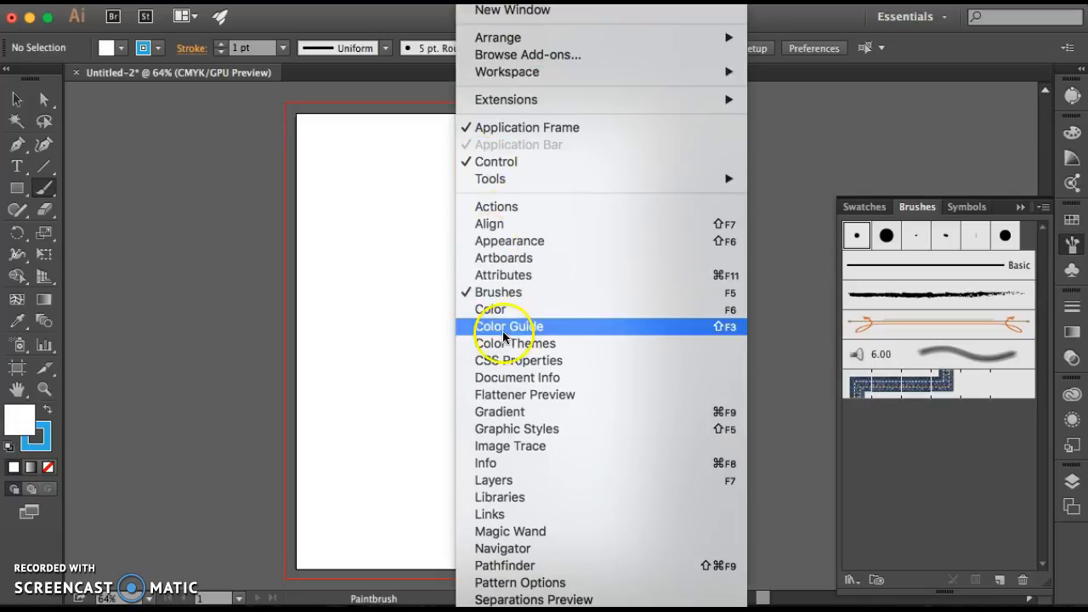
click(455, 298)
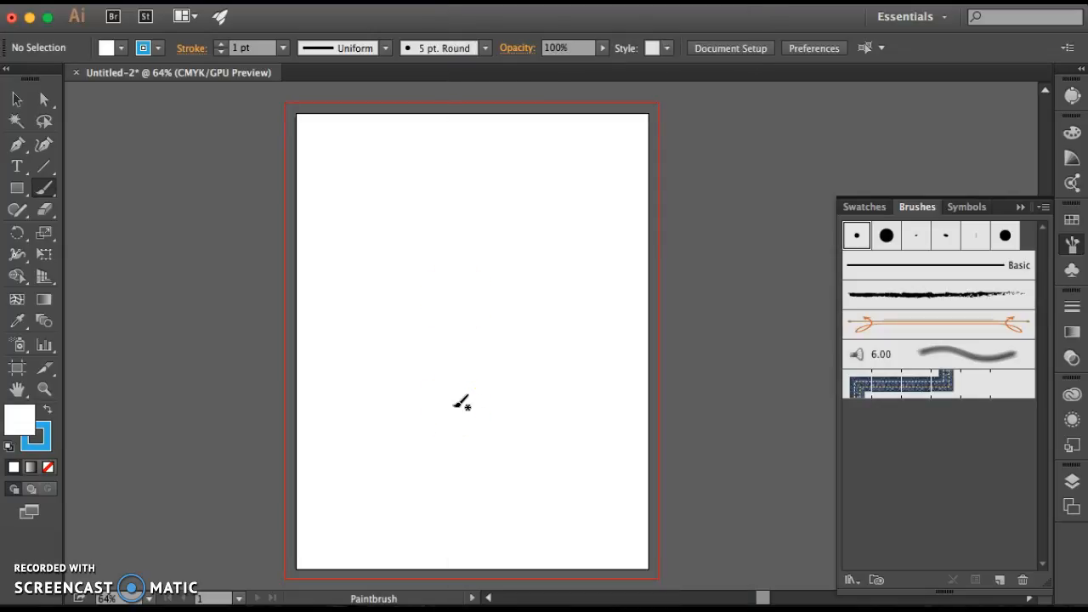
click(535, 426)
Open the Bristle Brush Library, add its 3.00 Cat's Tongue brush to the document's brushes, and close the library
click(1044, 207)
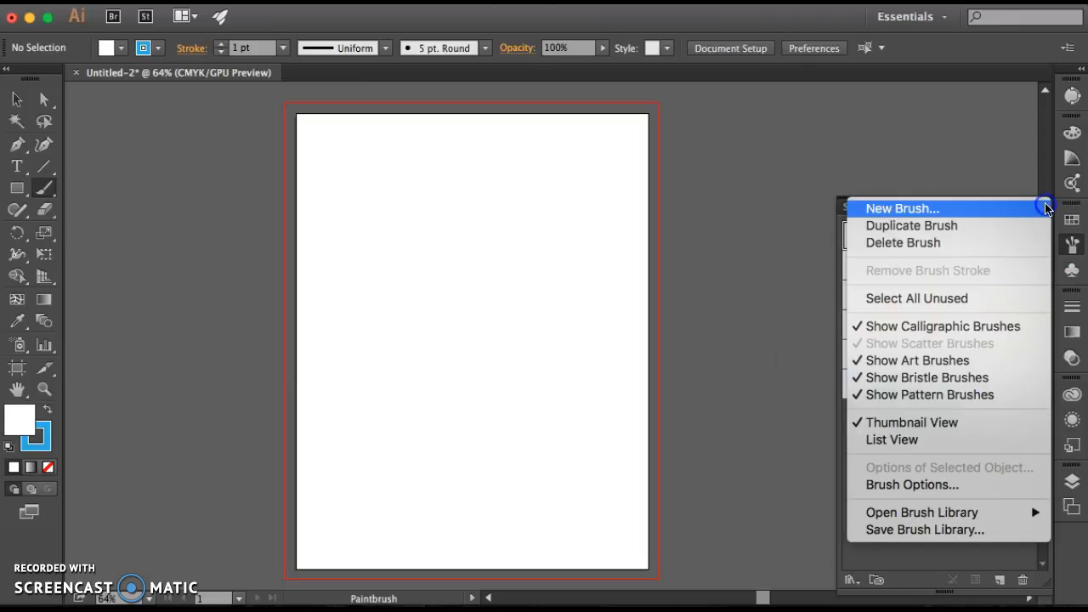
mouse_move(918, 515)
mouse_move(755, 530)
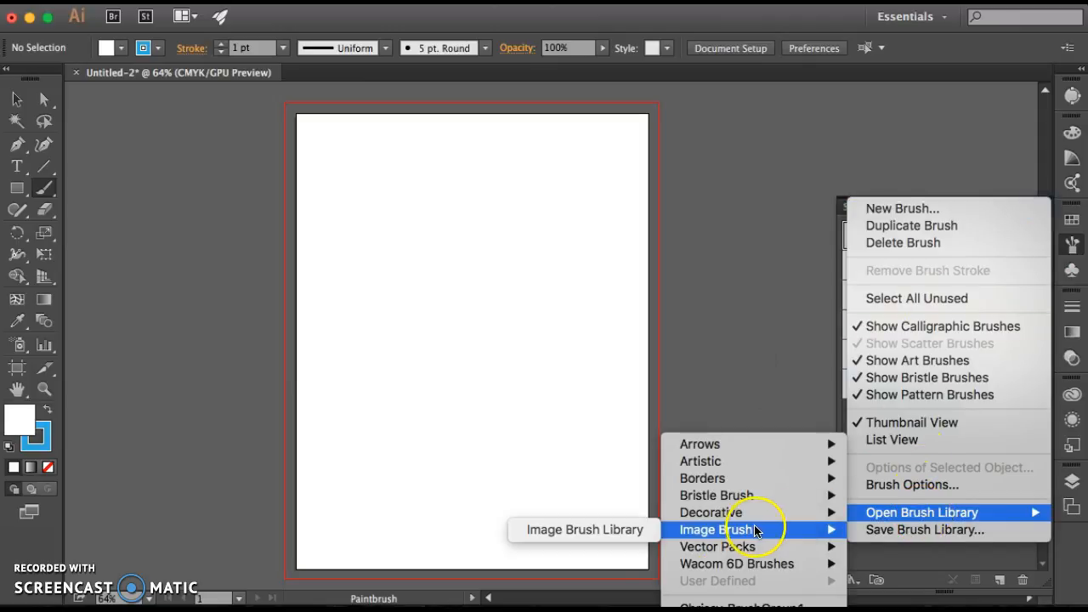
click(757, 529)
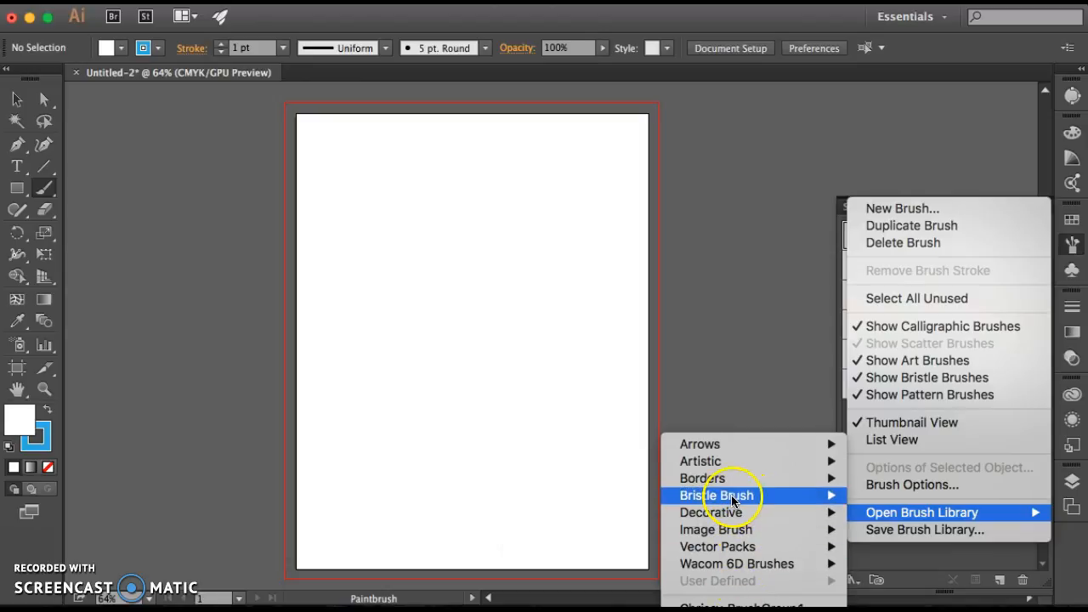
mouse_move(732, 499)
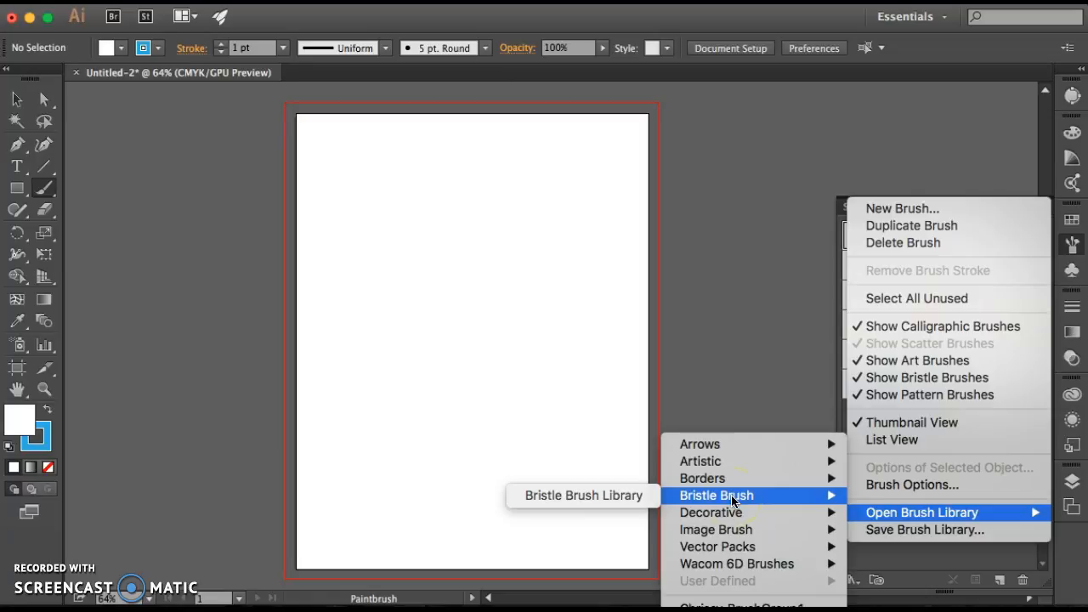
click(609, 494)
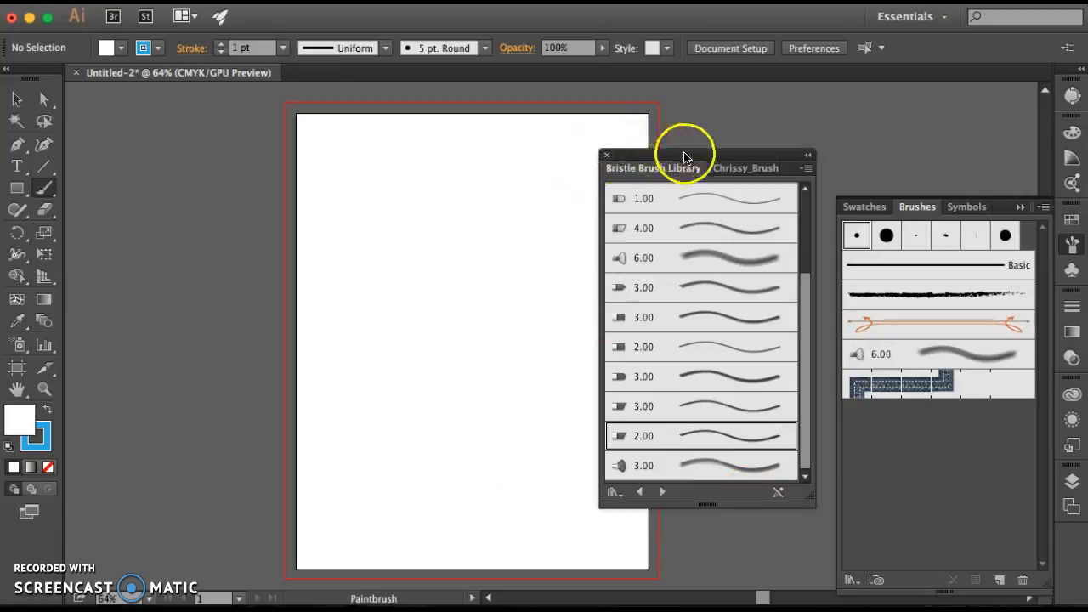
drag(685, 156, 639, 159)
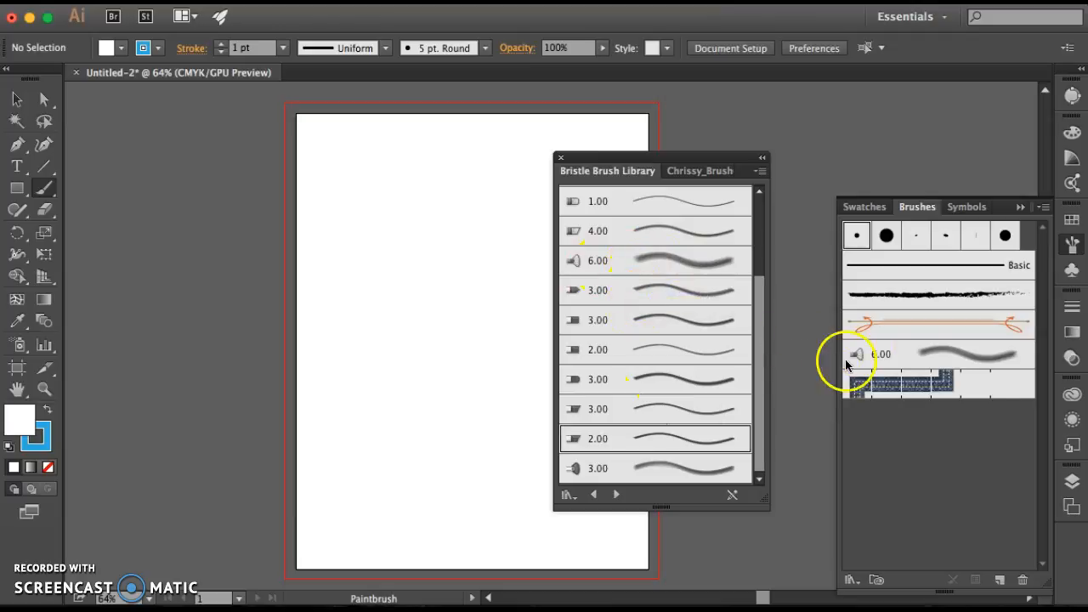
click(652, 297)
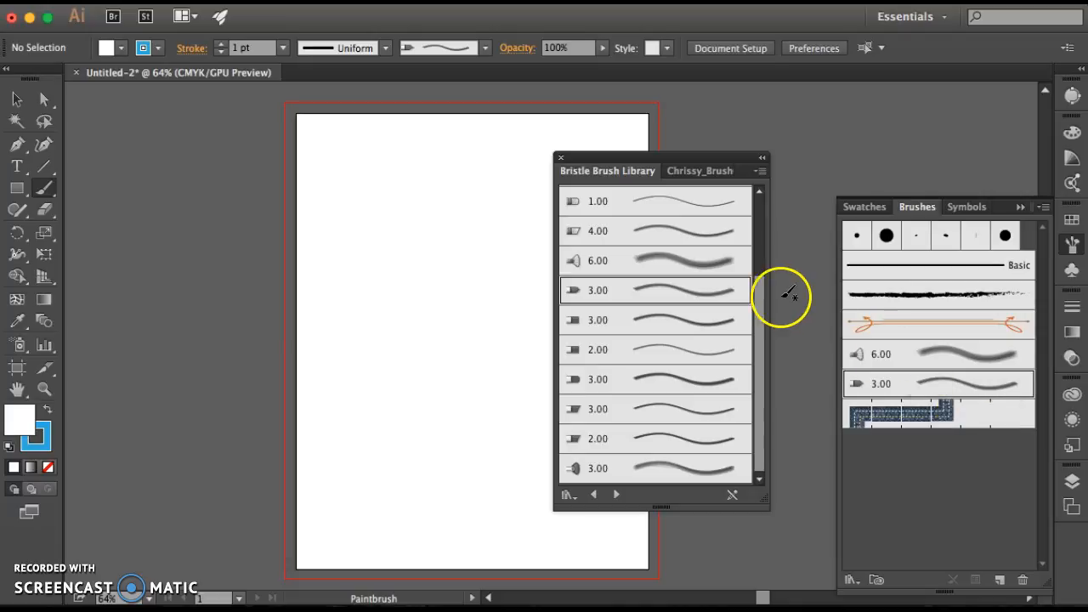
click(561, 161)
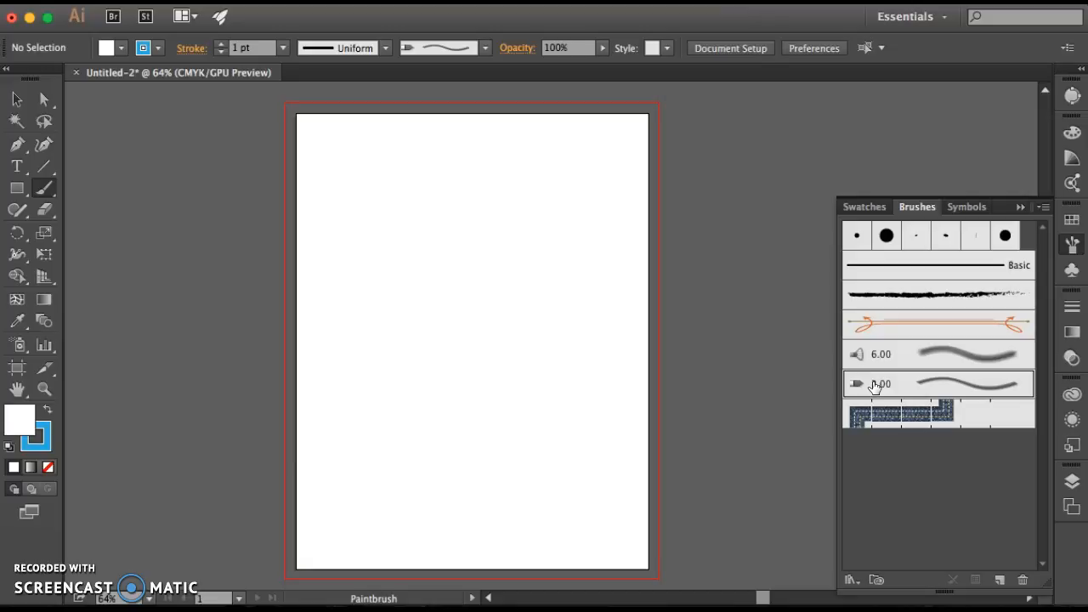
Examine the Cat's Tongue brush's shape, size and bristle settings in its brush options without changing them
double_click(911, 389)
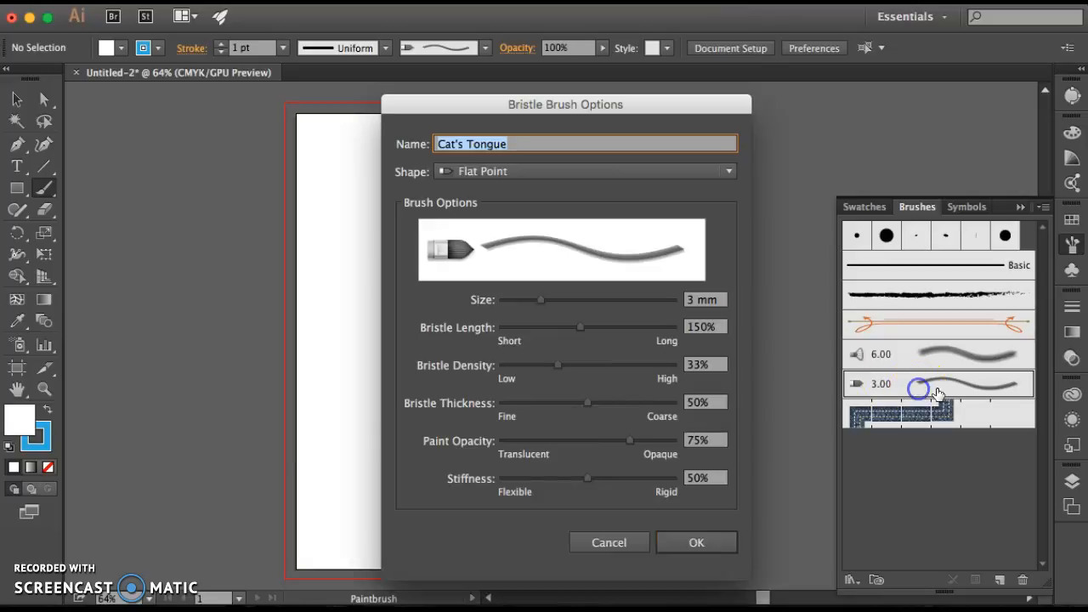
click(557, 318)
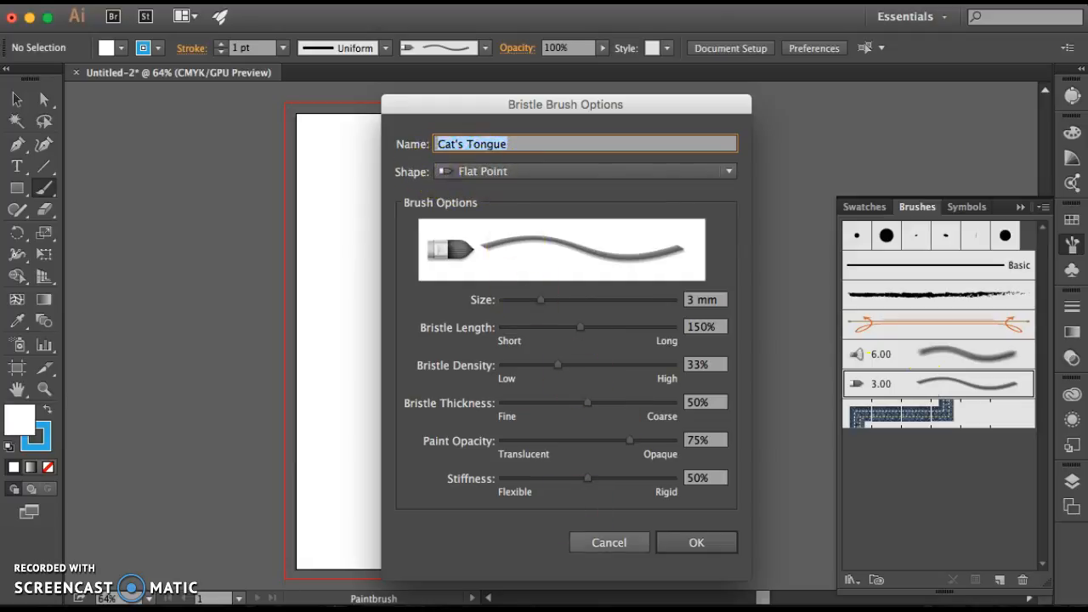
click(609, 545)
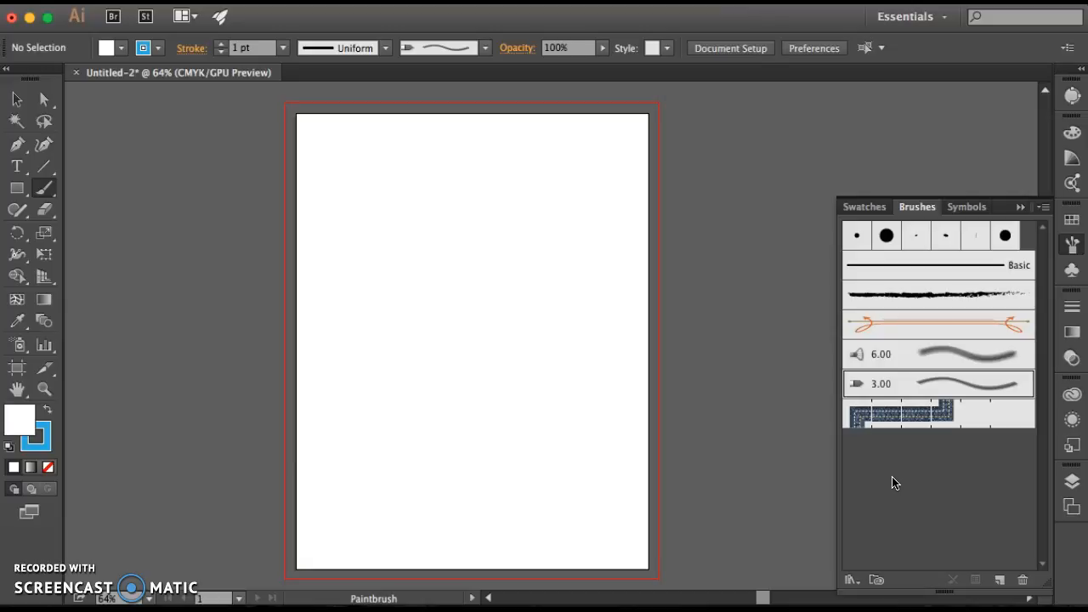
Set the brush's stroke weight to 8 pt
click(236, 47)
text(8)
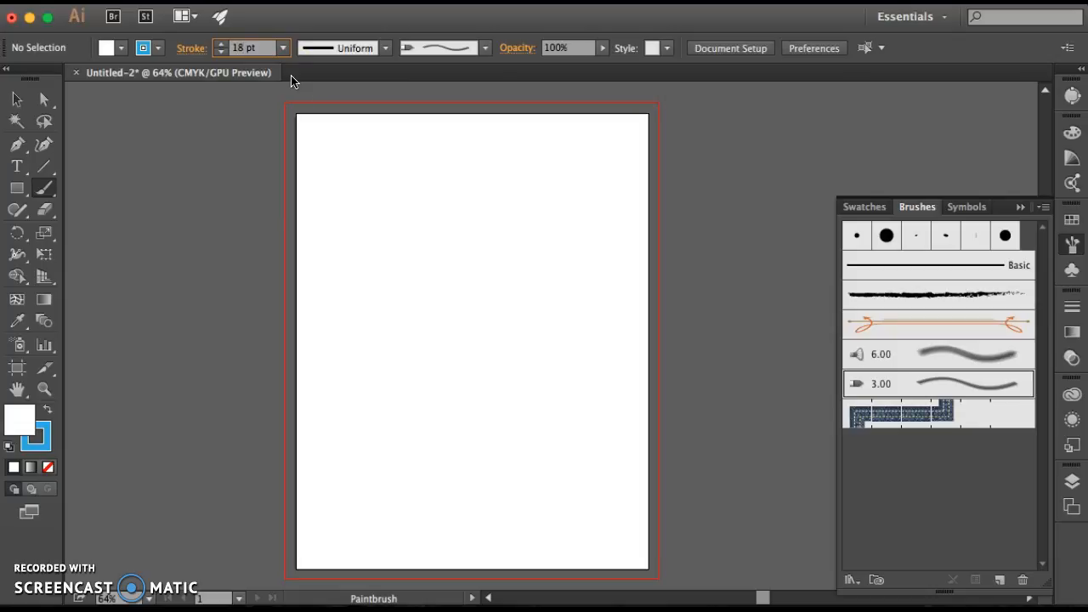
key(BackSpace)
key(BackSpace)
text(8)
click(294, 84)
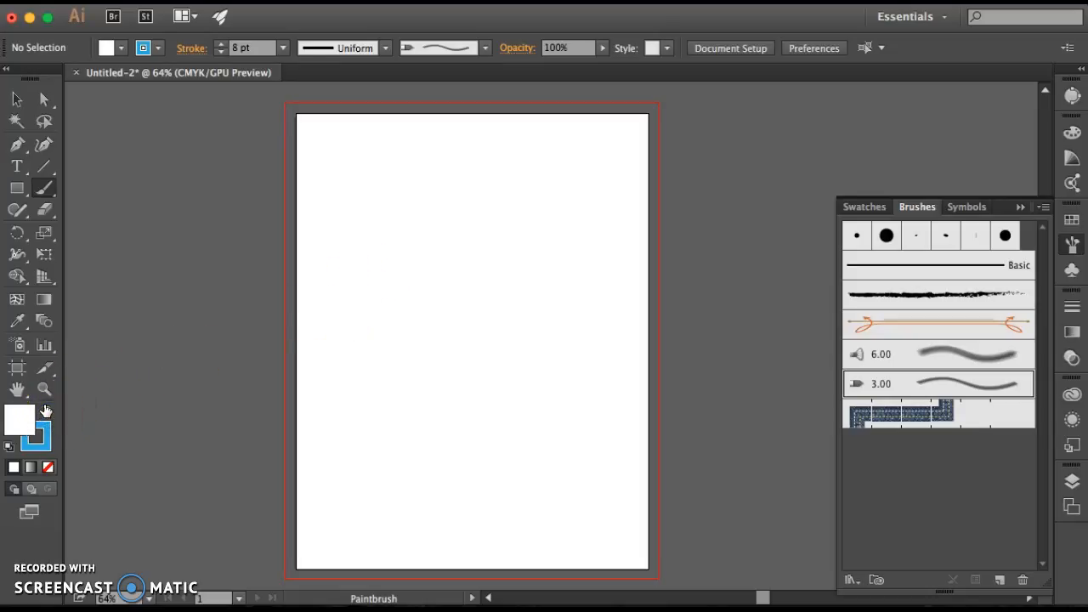
Paint two blue bristle strokes: a winding curve over the artboard's upper part and a diagonal wave across its lower part
click(39, 444)
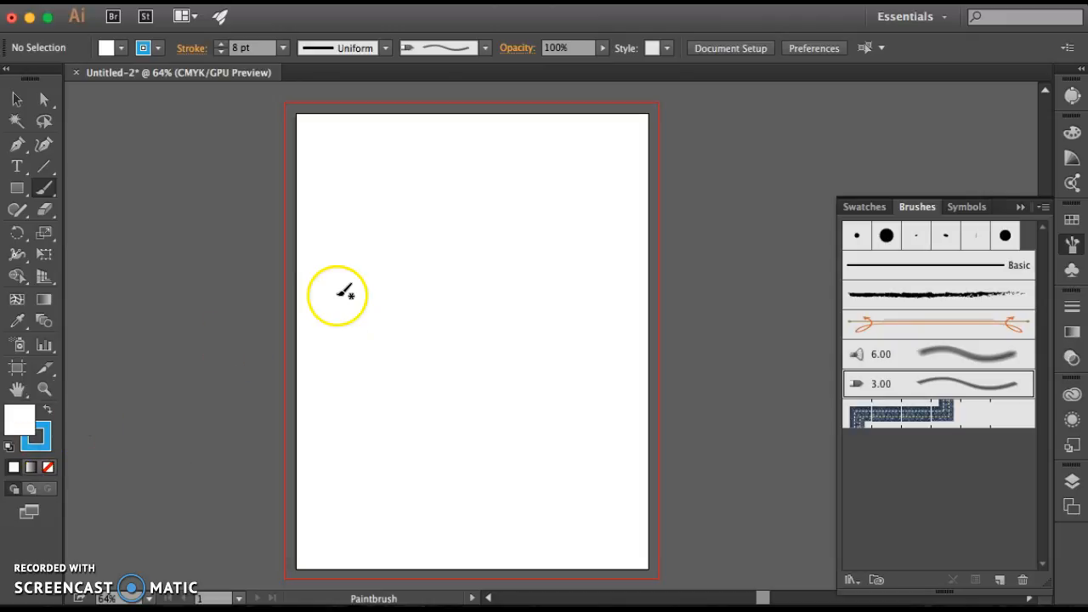
mouse_move(323, 351)
mouse_down()
mouse_move(370, 242)
mouse_move(462, 266)
mouse_move(489, 344)
mouse_move(541, 323)
mouse_move(559, 266)
mouse_move(558, 218)
mouse_move(516, 180)
mouse_move(384, 181)
mouse_move(327, 117)
mouse_up()
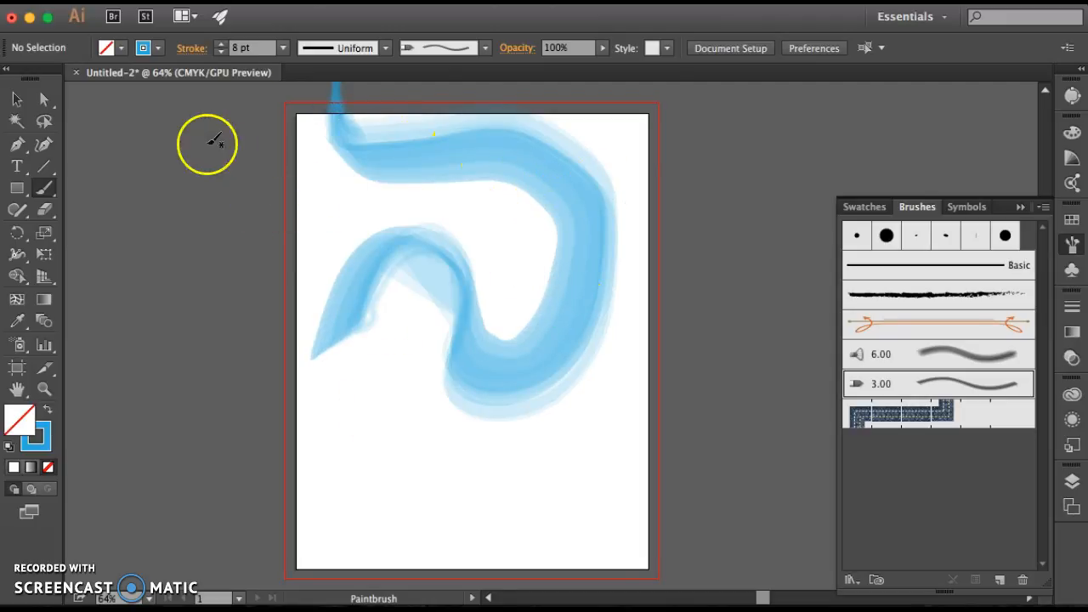
mouse_move(295, 544)
mouse_down()
mouse_move(330, 548)
mouse_move(401, 523)
mouse_move(499, 455)
mouse_move(601, 434)
mouse_move(667, 387)
mouse_up()
Scale down the lower diagonal brush stroke and reposition it to fit roughly within the artboard's lower part
click(17, 100)
click(501, 495)
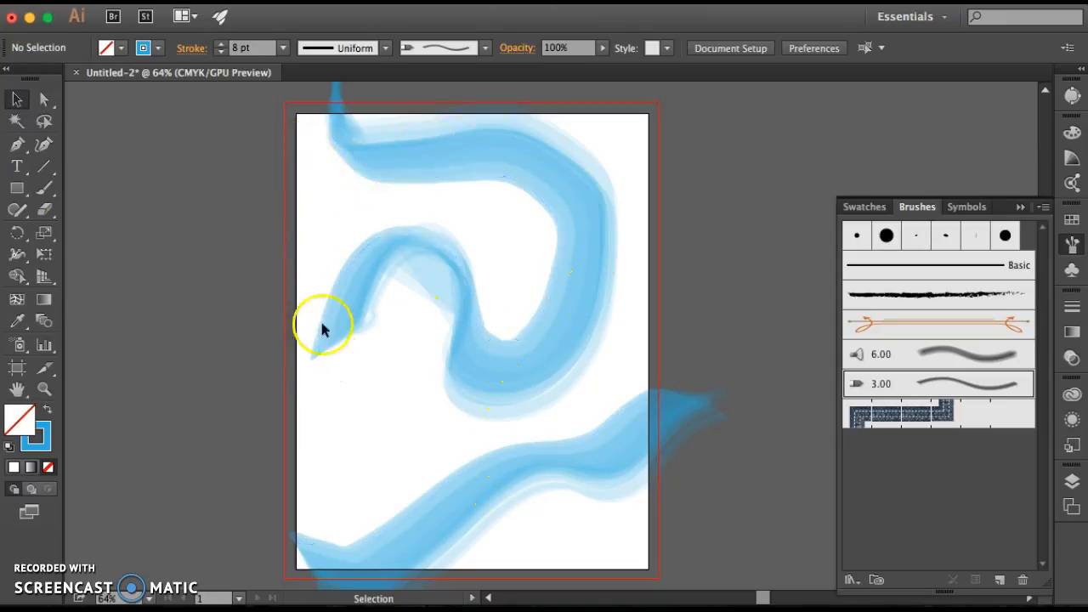
mouse_move(463, 491)
mouse_down()
mouse_move(413, 496)
mouse_move(468, 493)
mouse_up()
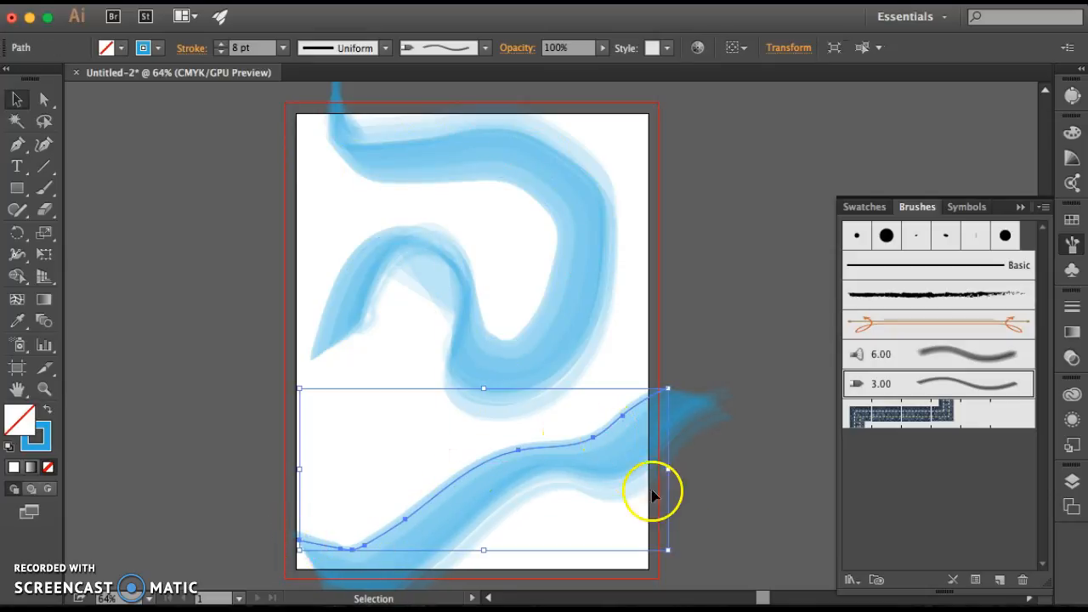
drag(669, 550, 580, 510)
click(520, 429)
drag(517, 428, 542, 436)
click(586, 549)
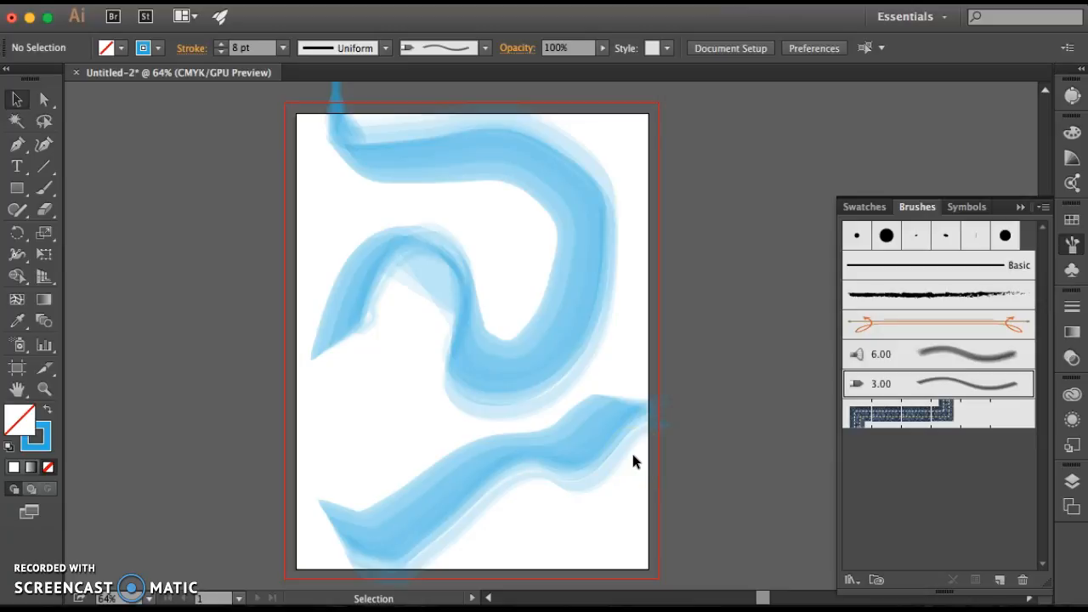
Move both painted strokes off the artboard to its left side and deselect them
click(551, 524)
click(518, 309)
mouse_move(547, 309)
mouse_down()
mouse_move(267, 309)
mouse_move(161, 323)
mouse_move(175, 314)
mouse_up()
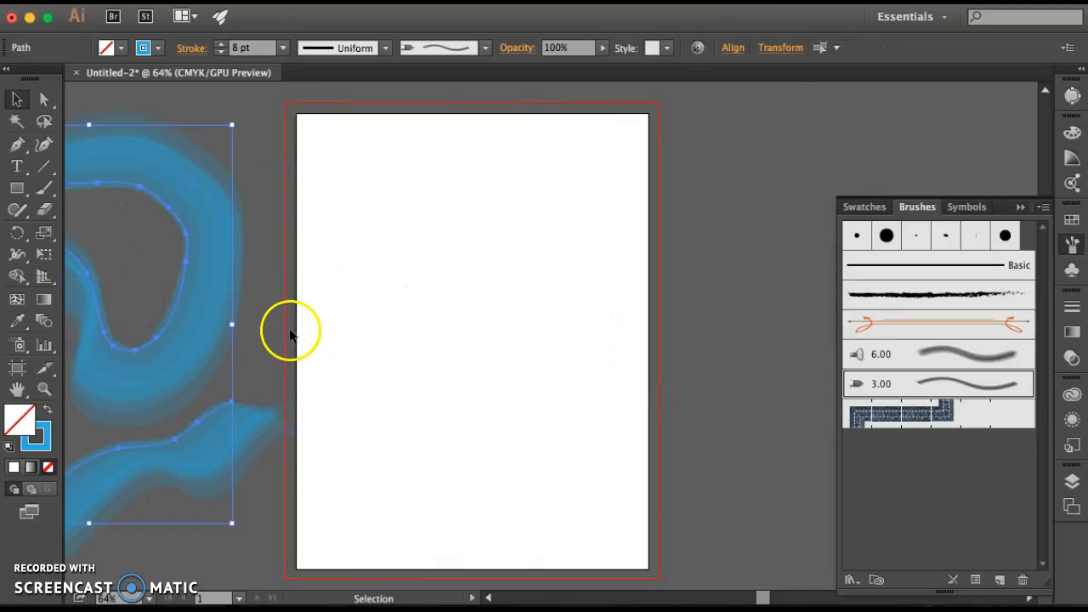
click(290, 330)
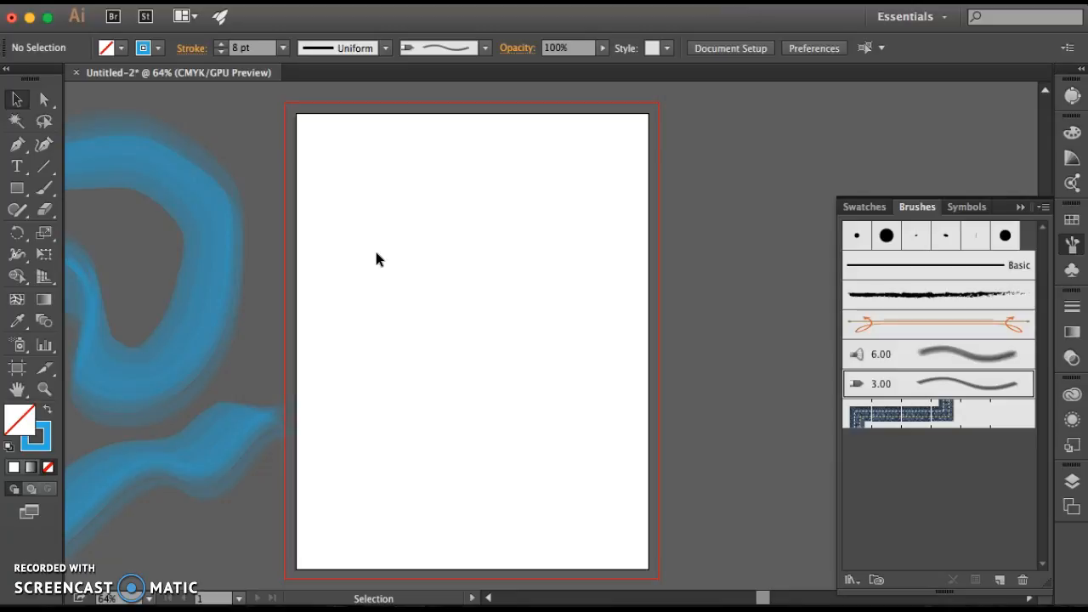
Reopen the Bristle Brush Library and add the 4.00 Deerfoot brush and the thicker 1.00 pointed brush to the document's brushes
click(1043, 210)
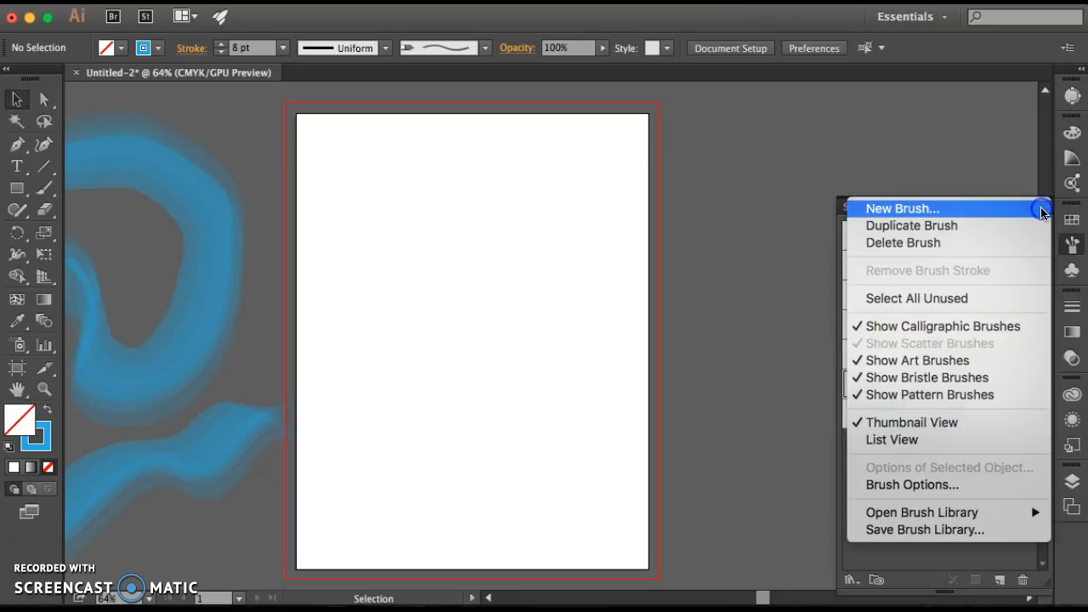
mouse_move(927, 512)
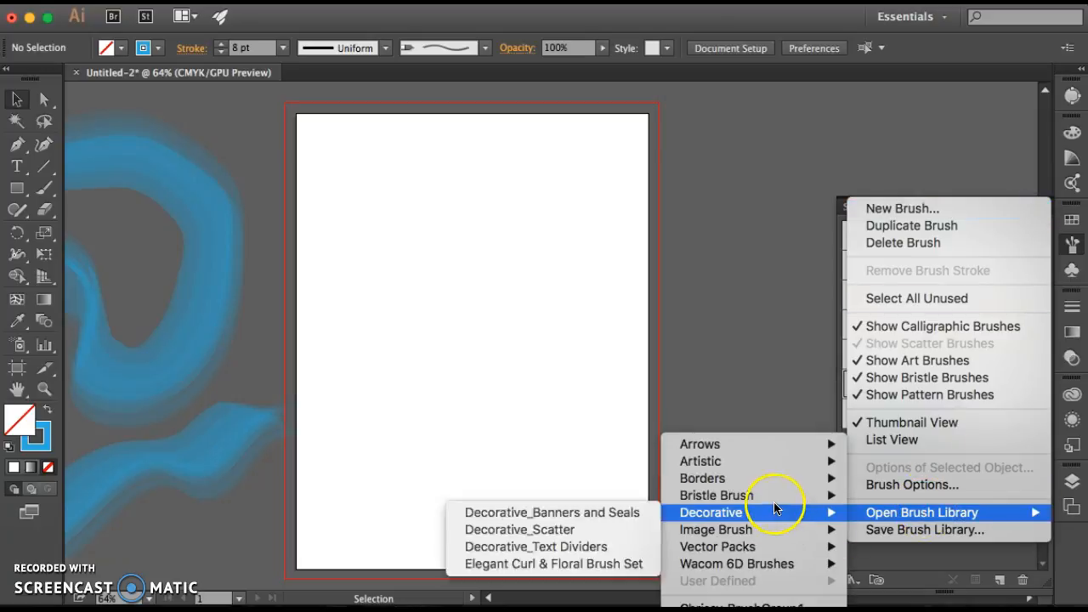
mouse_move(770, 499)
click(600, 499)
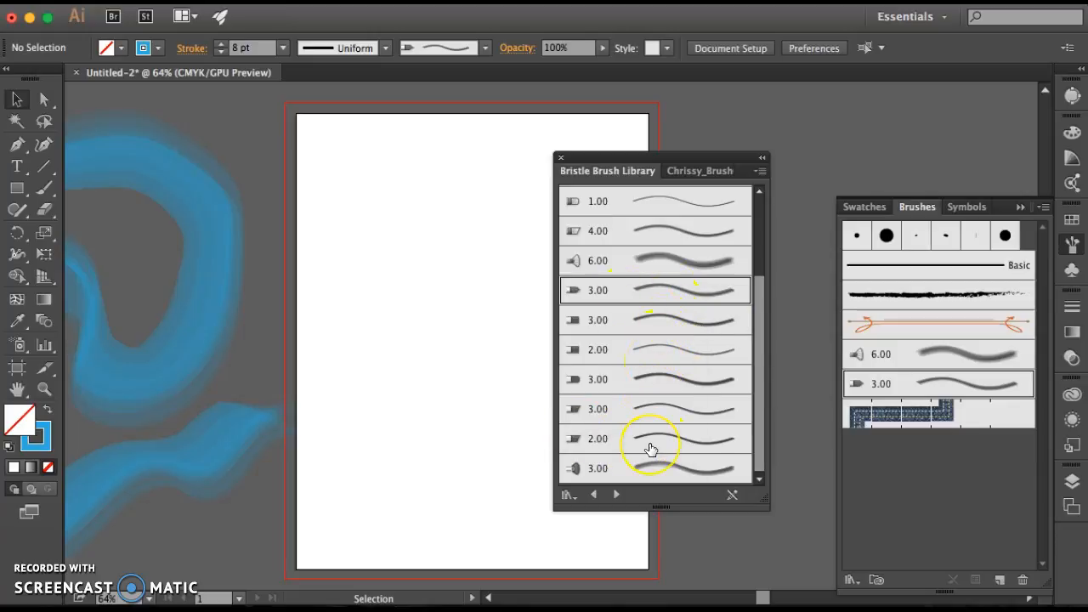
scroll(651, 448, up, 4)
click(595, 349)
mouse_move(595, 349)
mouse_down()
mouse_move(930, 449)
mouse_move(930, 459)
mouse_up()
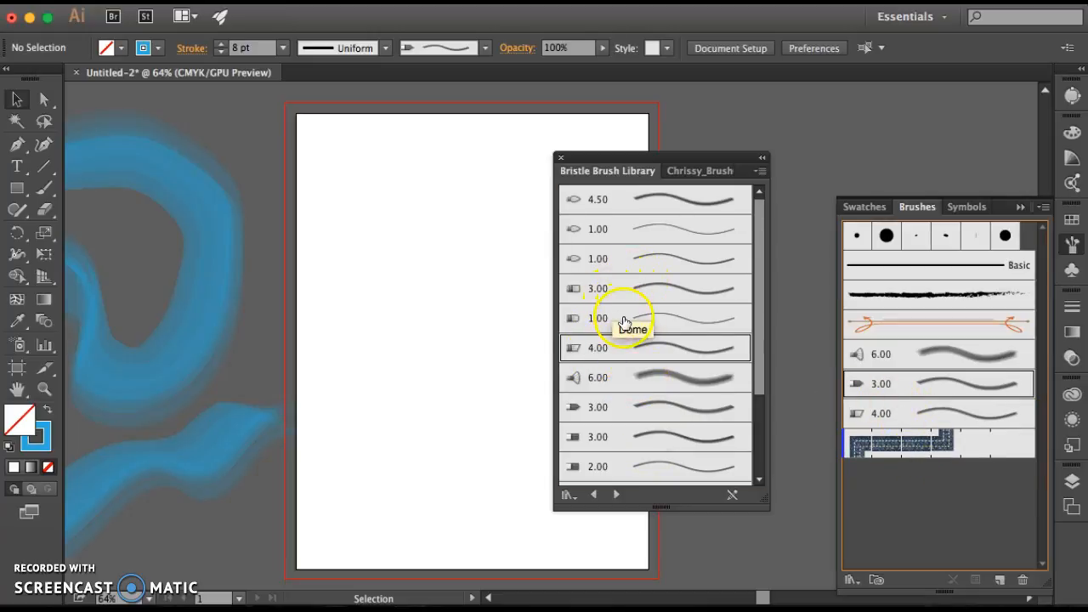
click(616, 258)
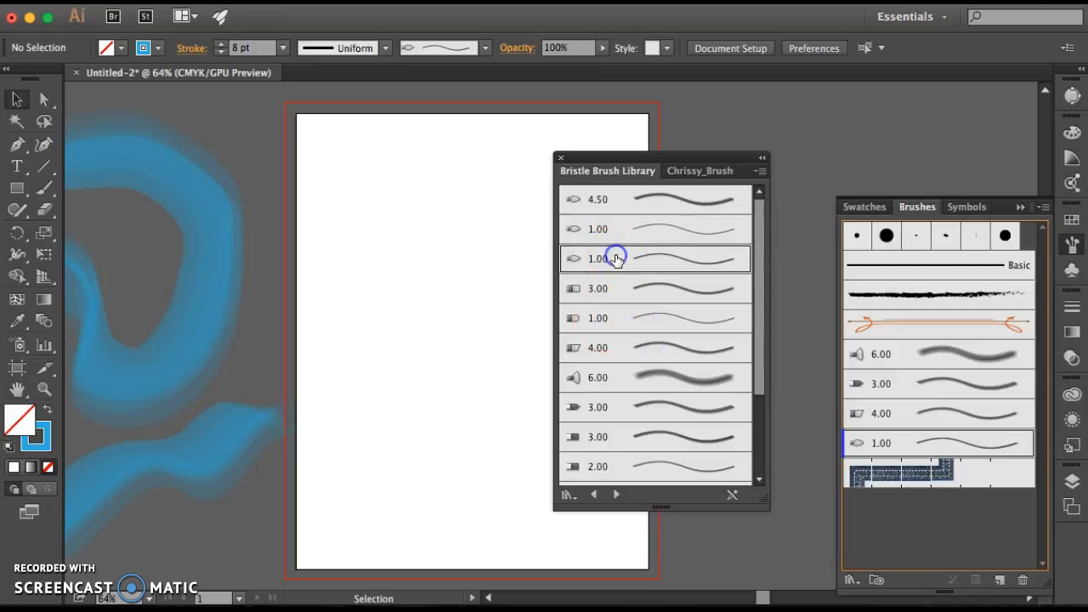
click(632, 353)
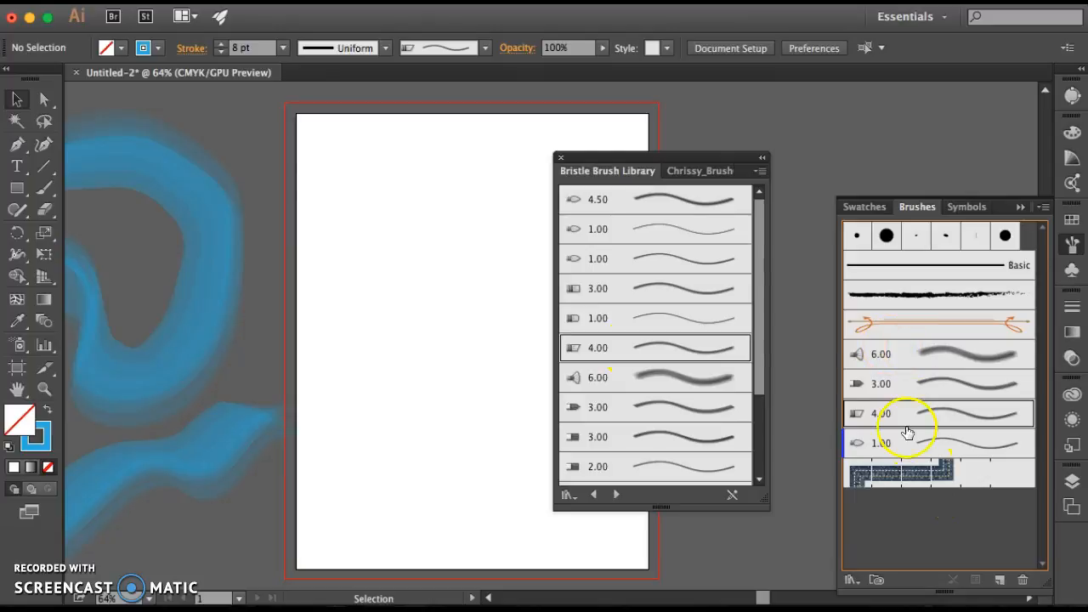
Choose the orange Divider art brush as the current brush
click(959, 327)
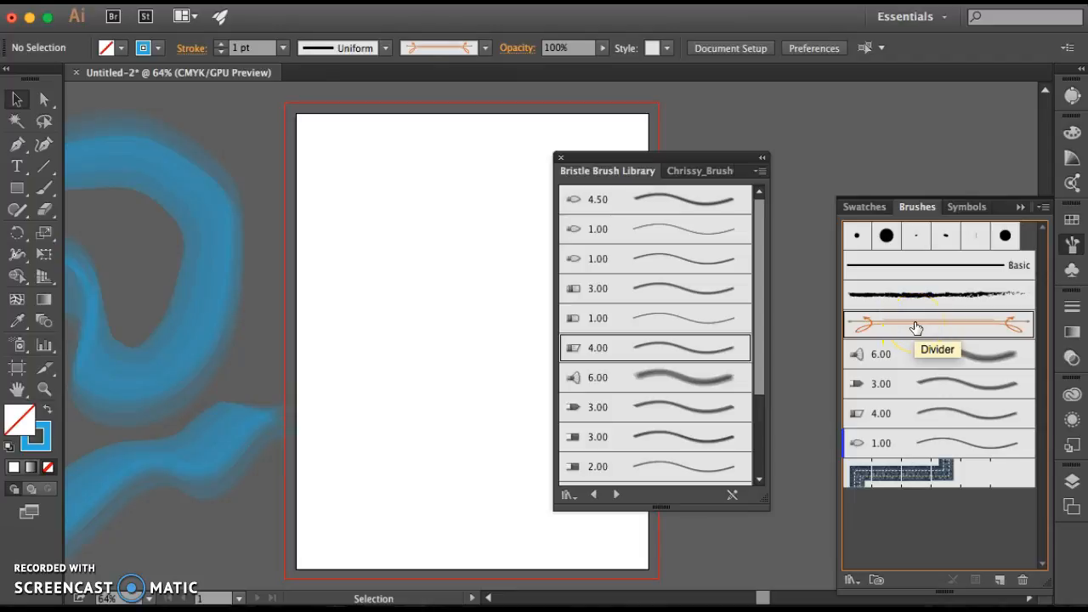
Delete the orange Divider brush from the document's brushes and close the floating Bristle Brush Library
click(1022, 580)
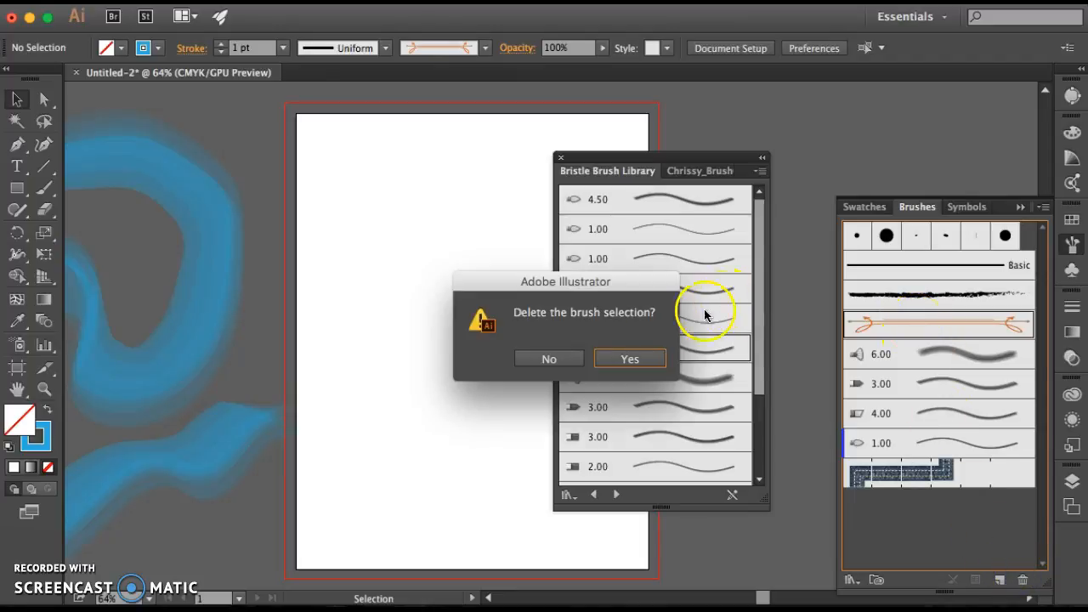
click(628, 360)
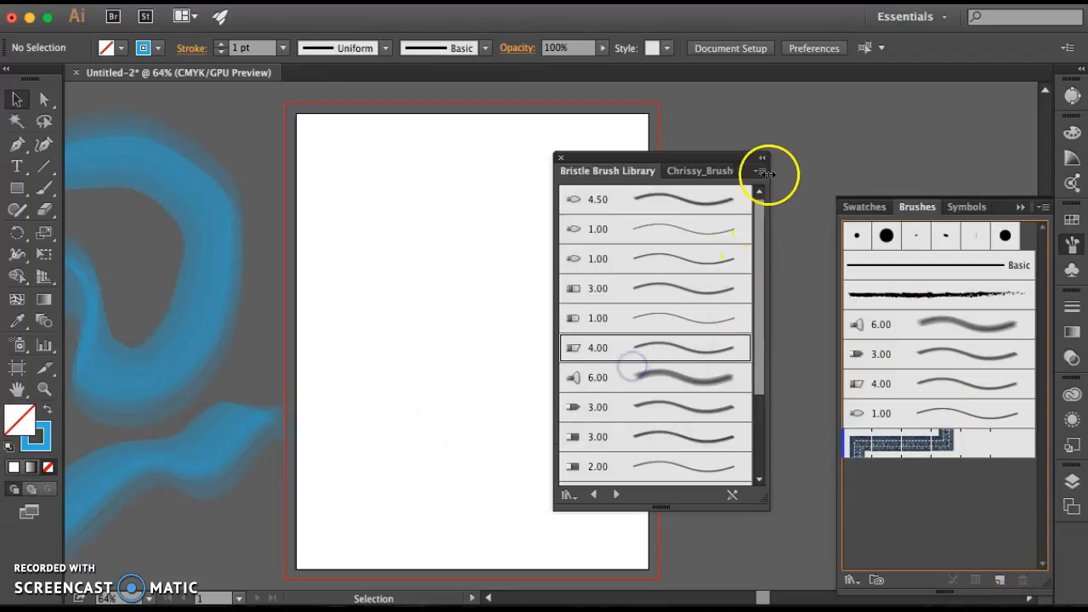
click(561, 160)
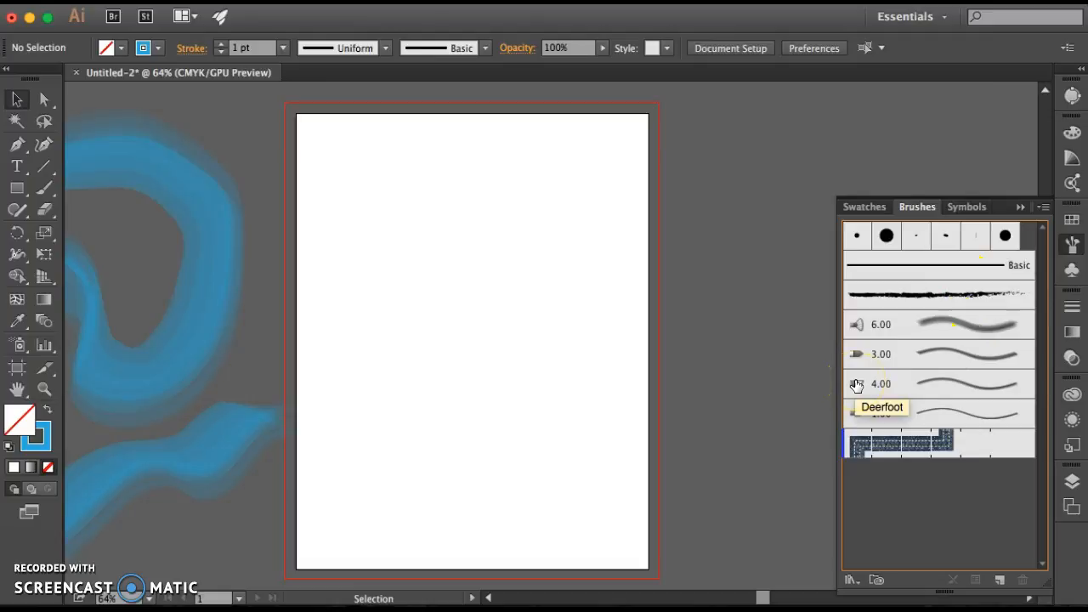
Save the document's brushes as a library on the Desktop, named with the author's first name followed by "_BrushLibrary2"
click(1045, 206)
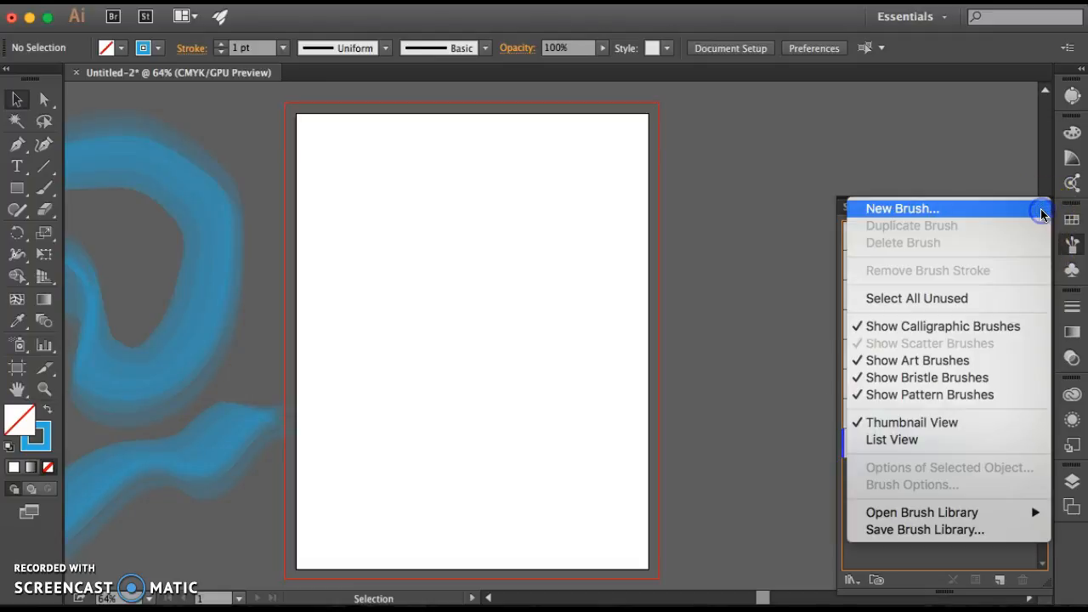
click(925, 529)
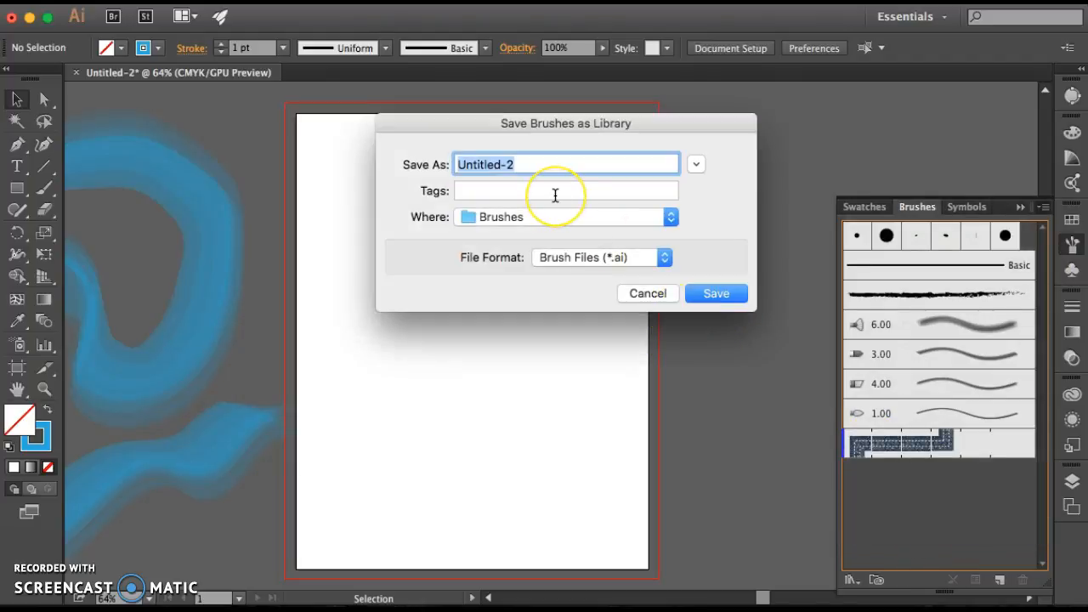
text(Chrissy)
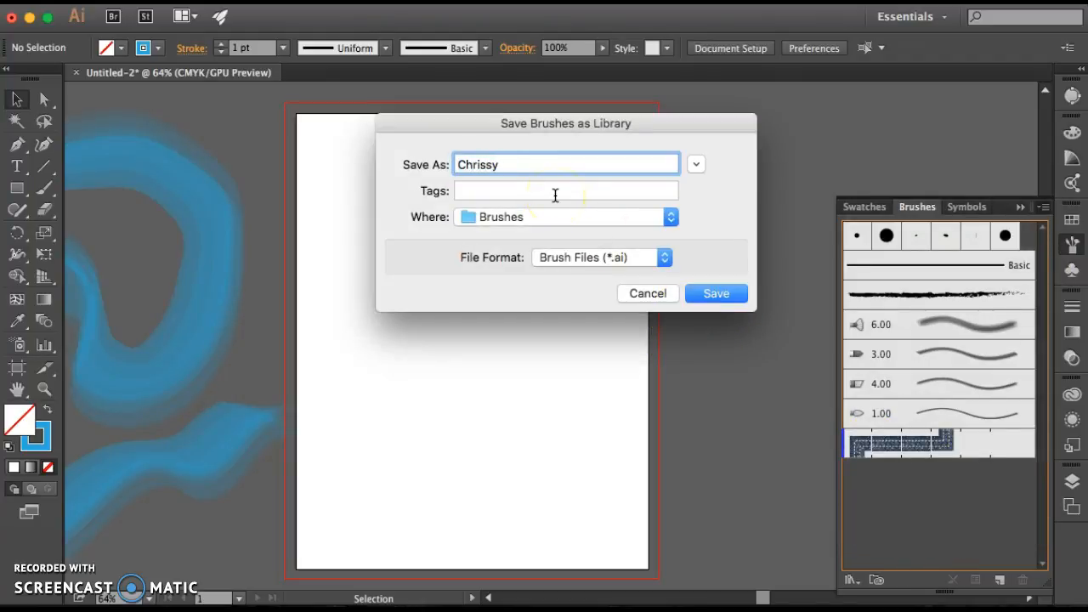
text(_BrushLibrary2)
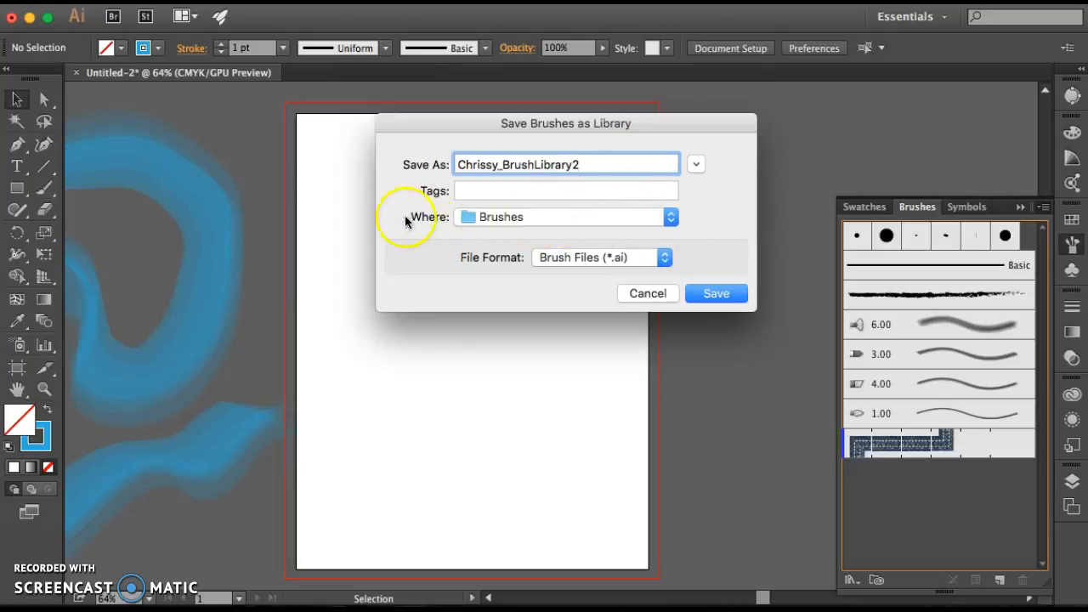
click(535, 217)
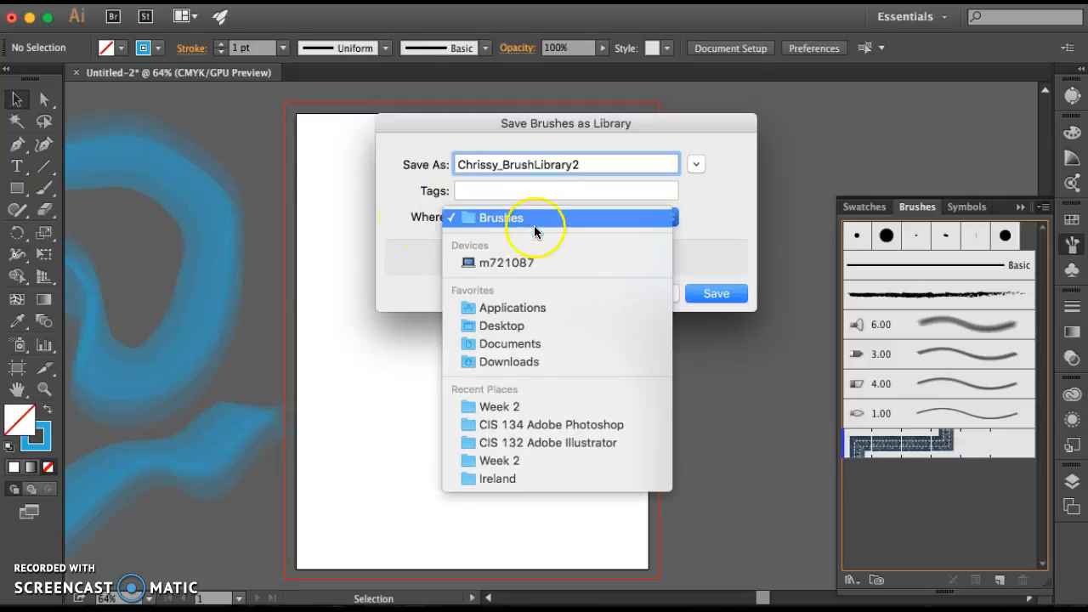
click(513, 325)
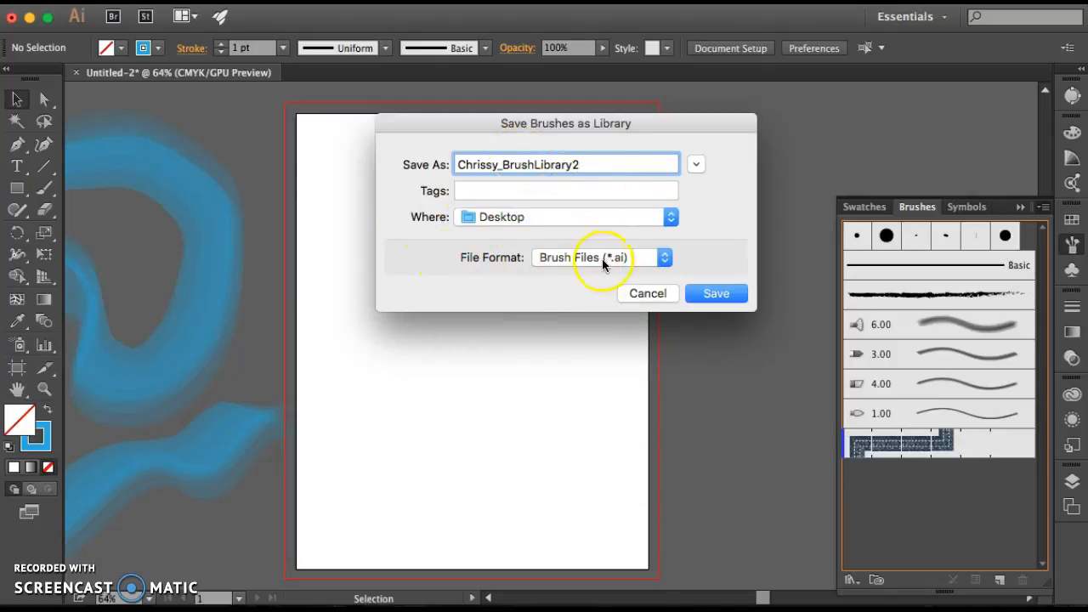
click(578, 258)
click(450, 263)
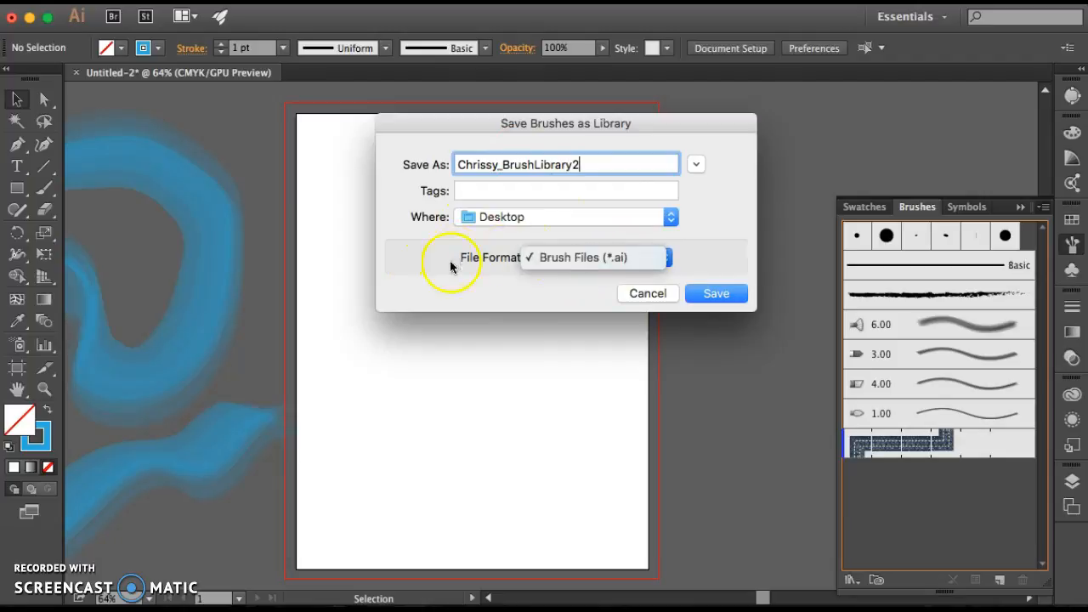
click(732, 294)
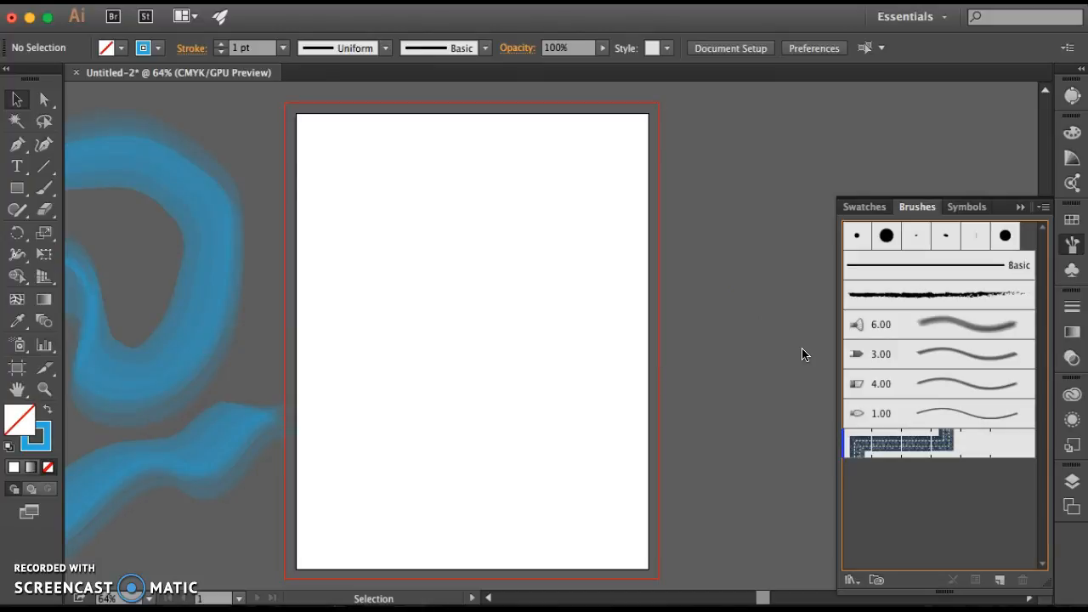
Load the saved "_BrushLibrary2.ai" file from the Desktop as another brush library
click(324, 40)
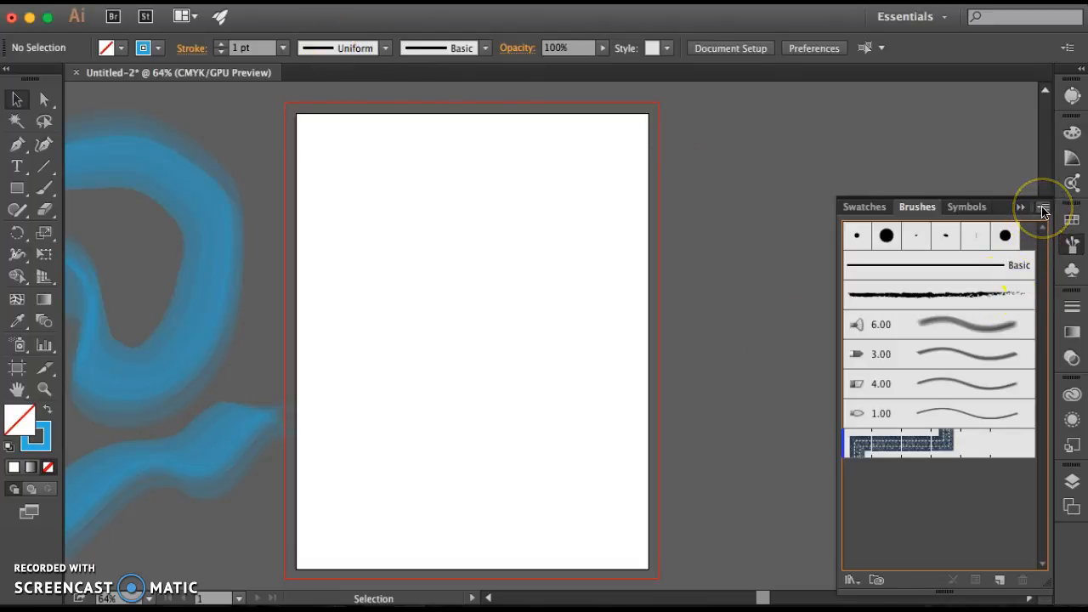
click(535, 10)
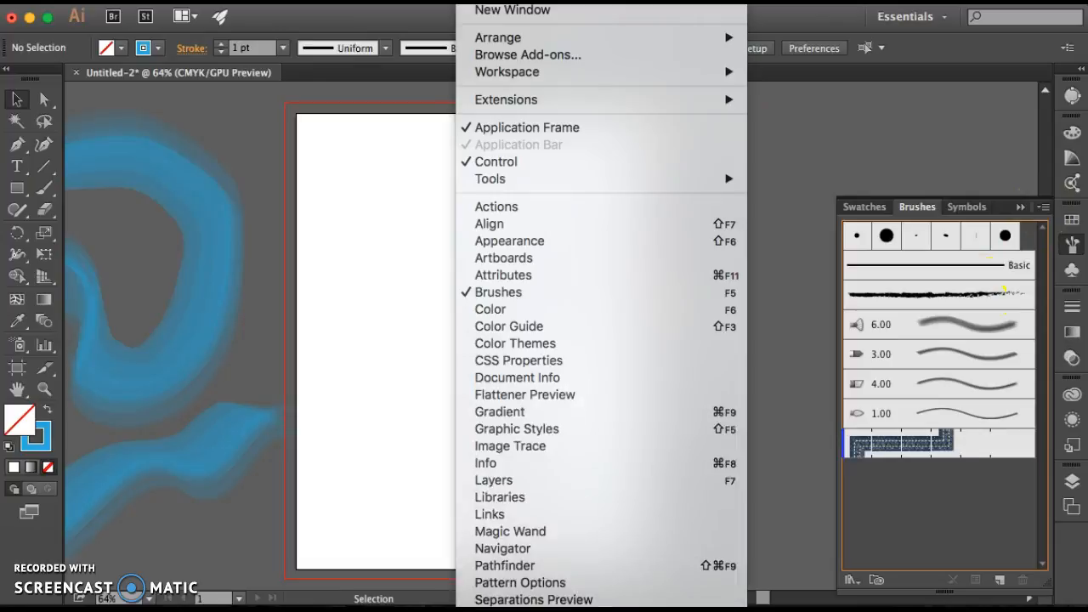
scroll(601, 306, down, 5)
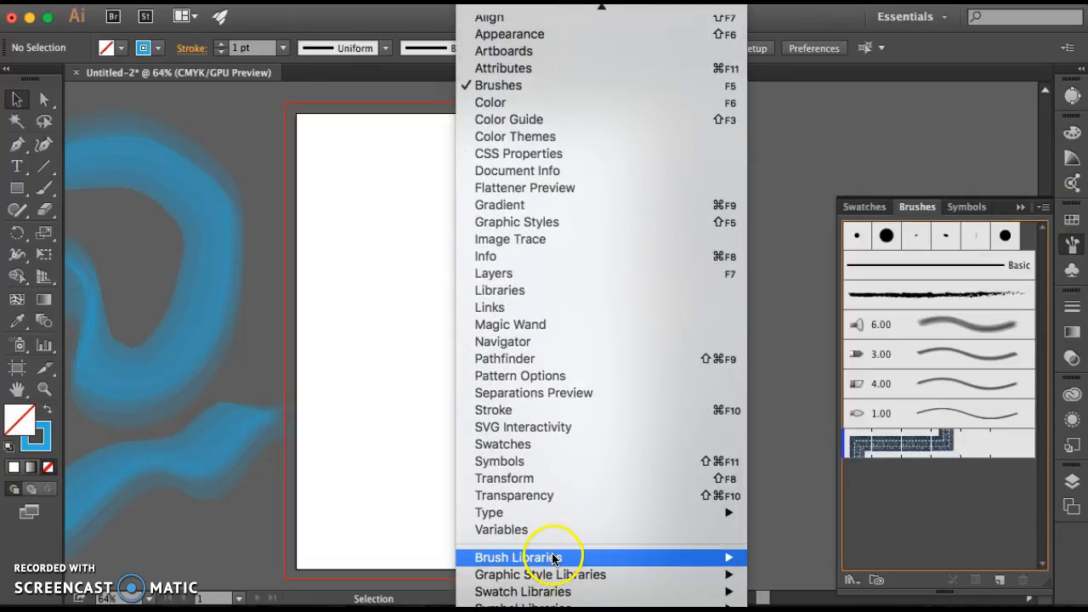
mouse_move(547, 557)
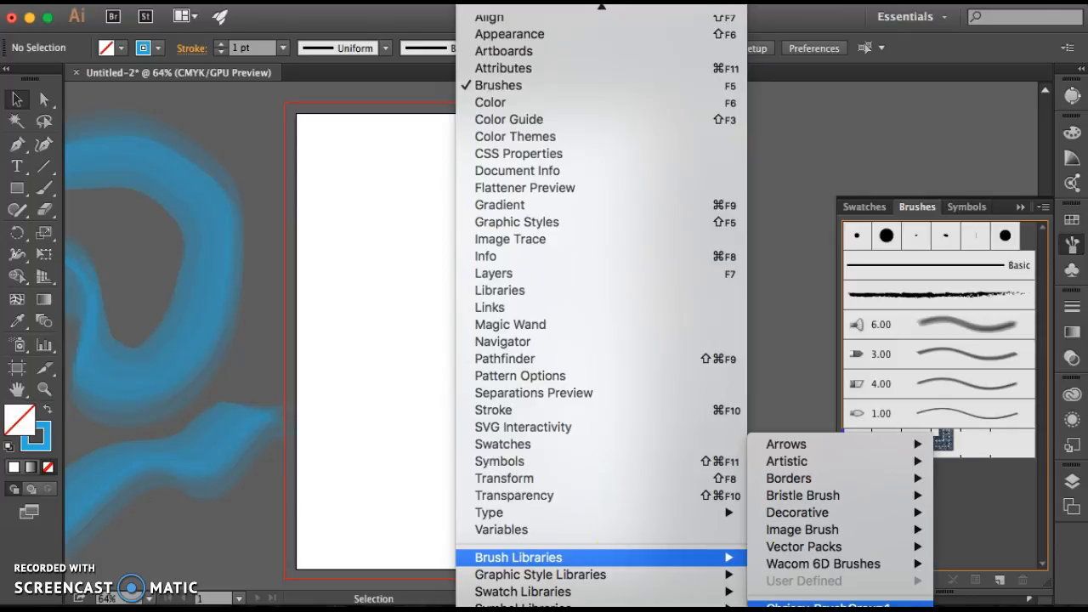
click(804, 610)
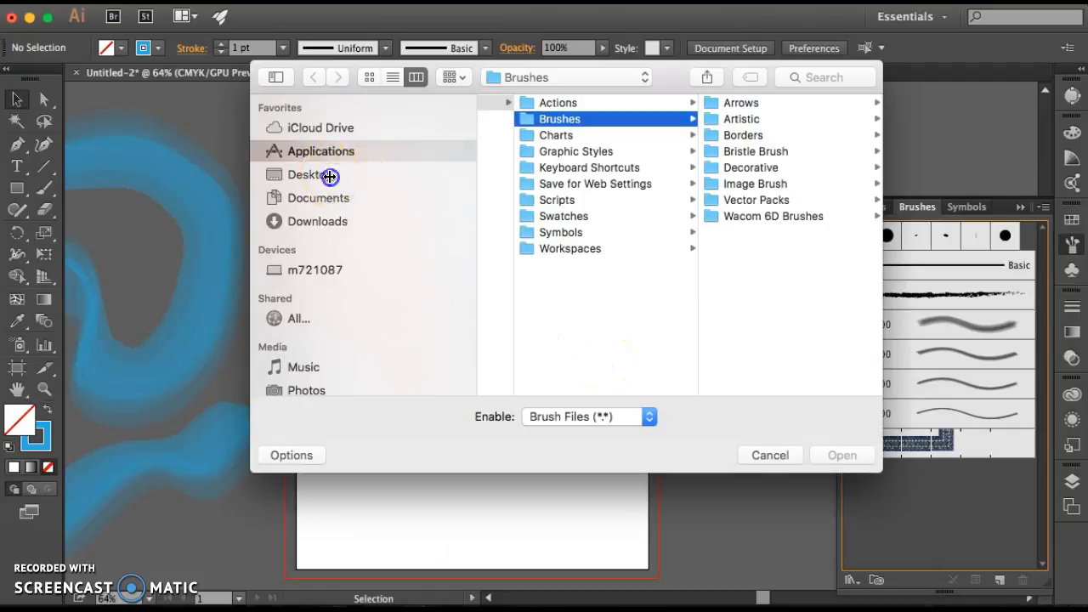
click(336, 176)
scroll(582, 316, down, 3)
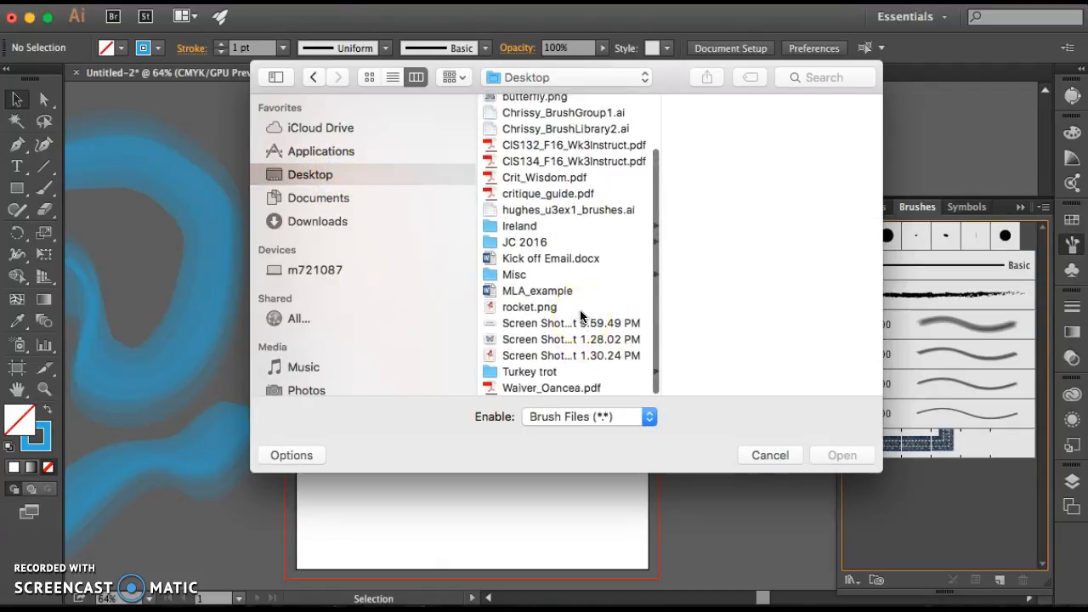
click(567, 129)
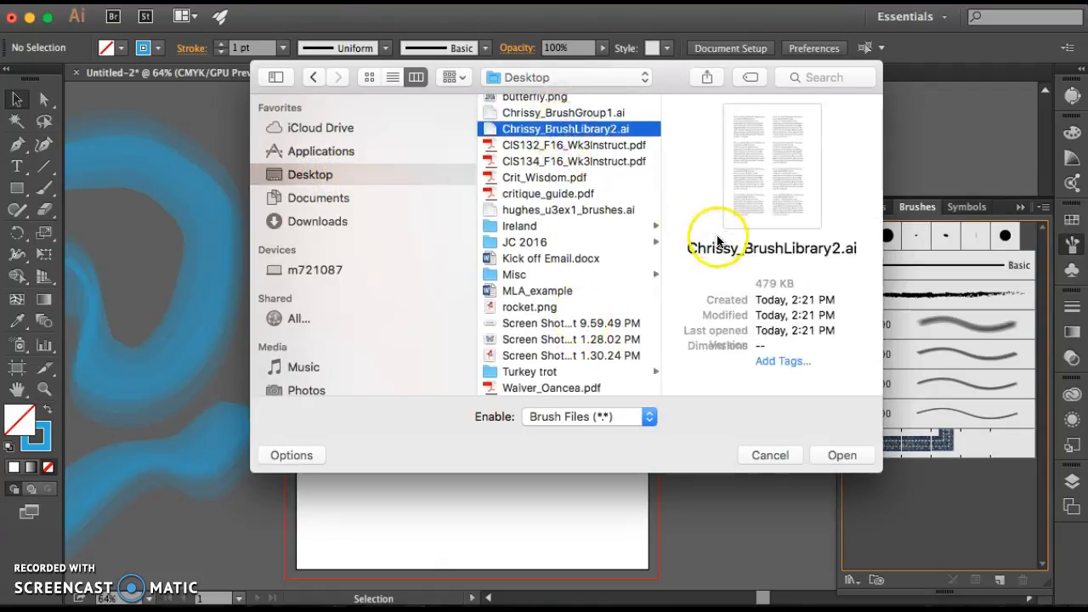
click(840, 457)
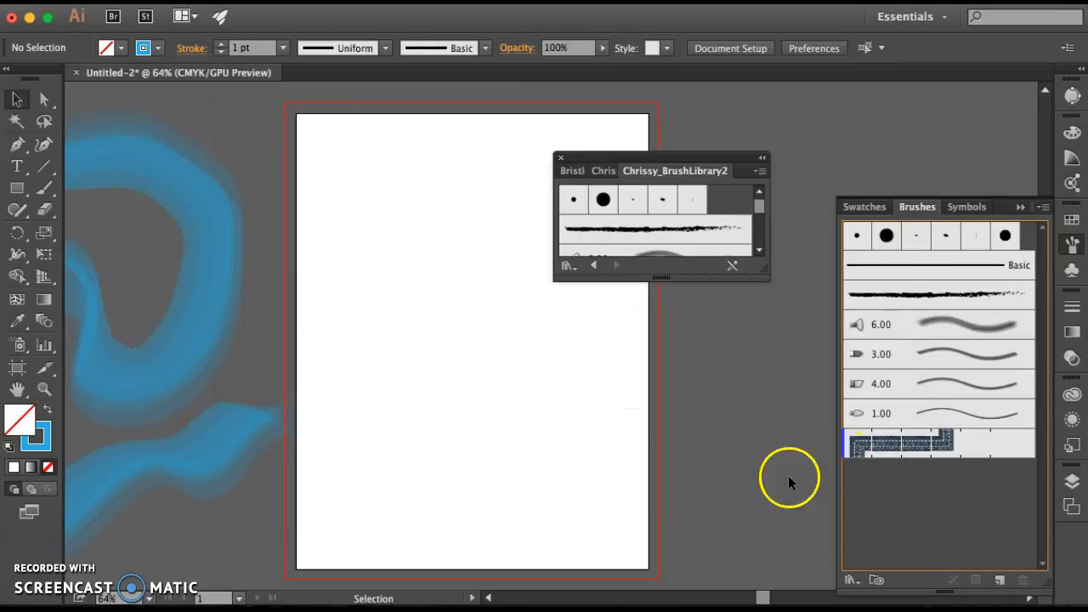
Enlarge the loaded brush library to review all its brushes and close it
drag(706, 279, 714, 457)
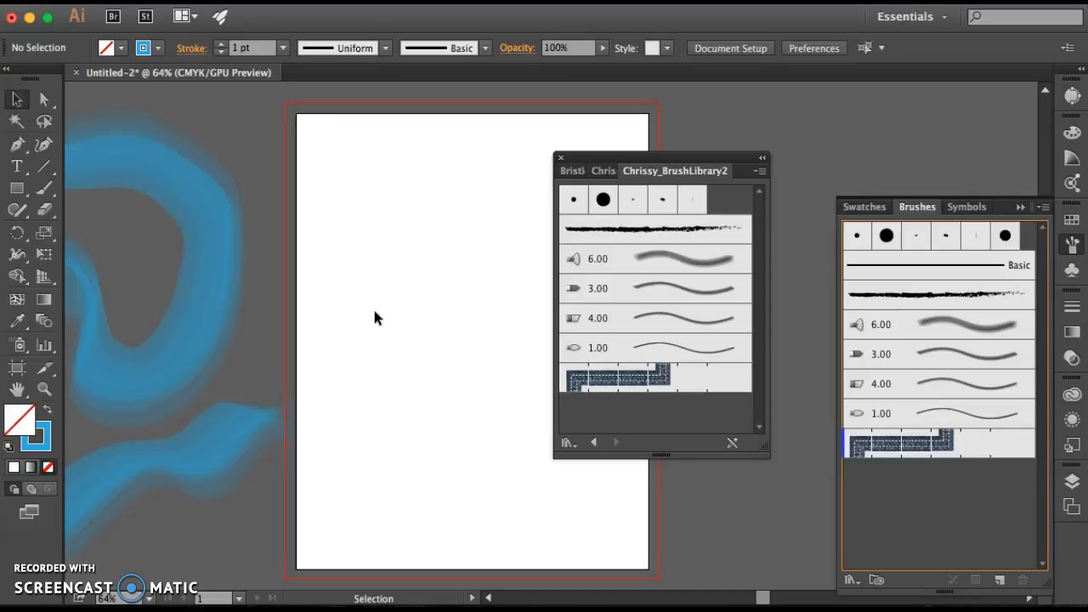
click(559, 158)
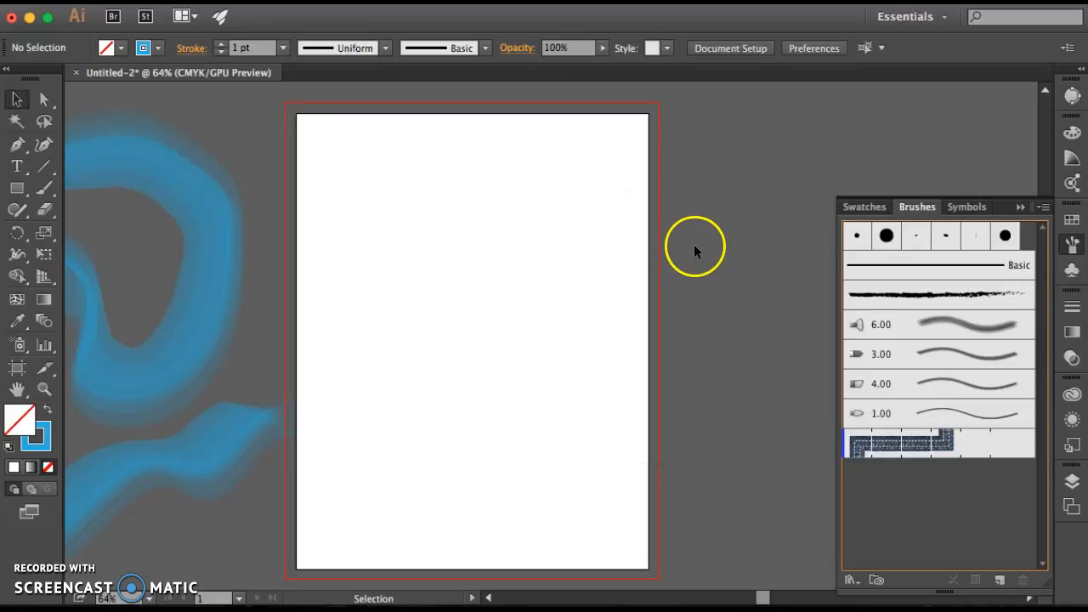
click(499, 325)
Place butterfly.png from the Desktop as a small image in the upper part of the artboard, left of centre
click(144, 2)
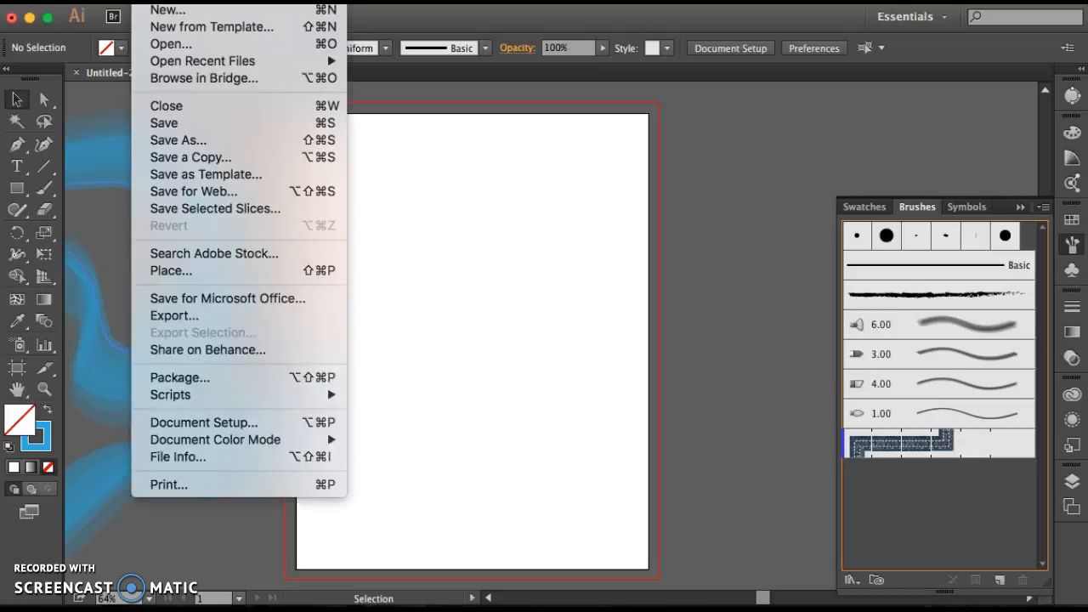
click(184, 275)
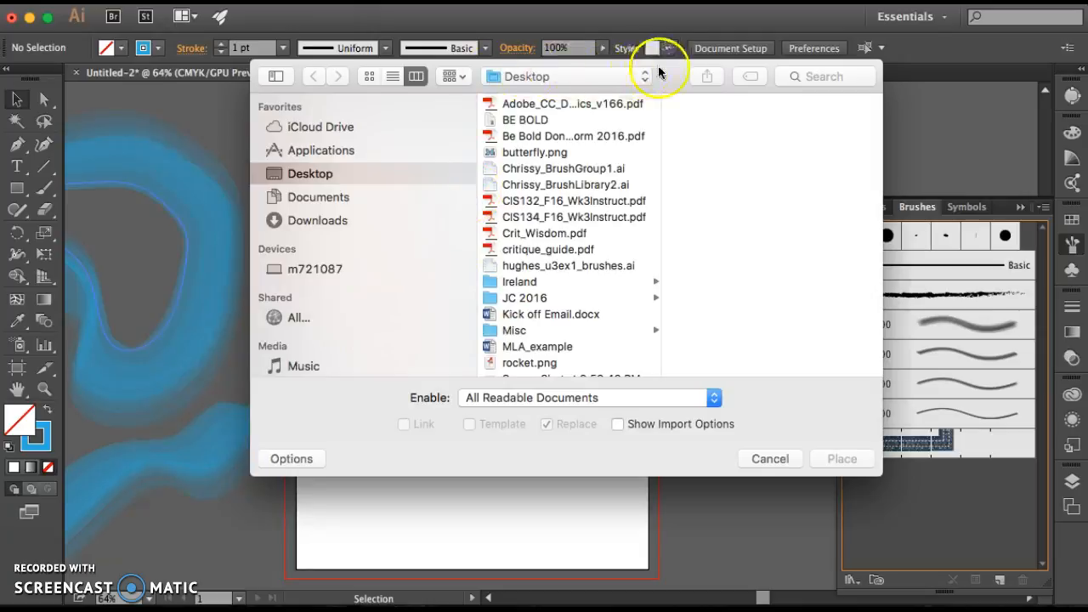
drag(674, 65, 647, 97)
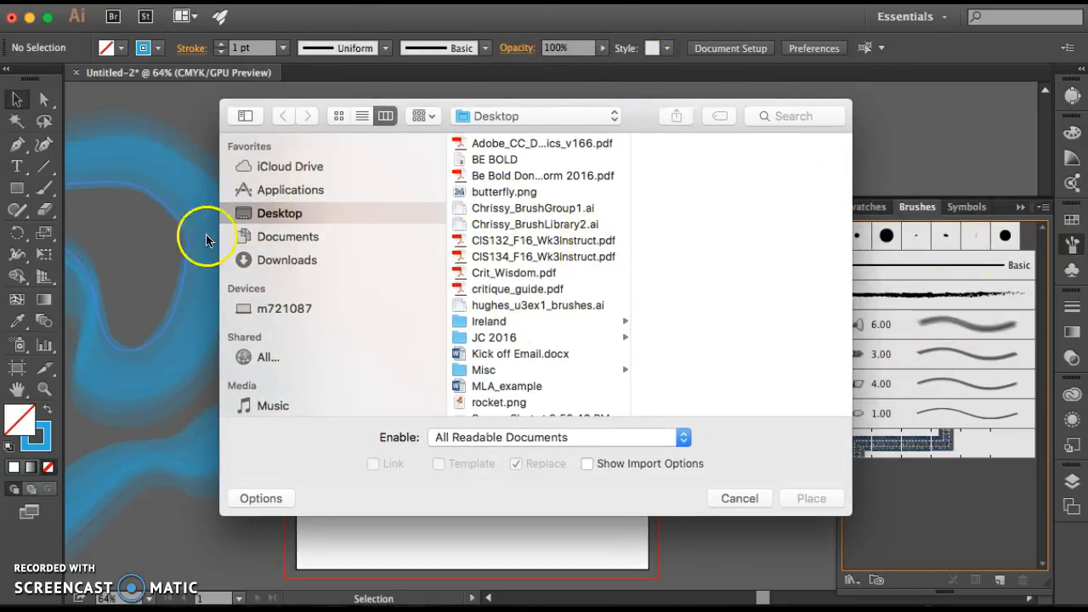
scroll(534, 321, down, 3)
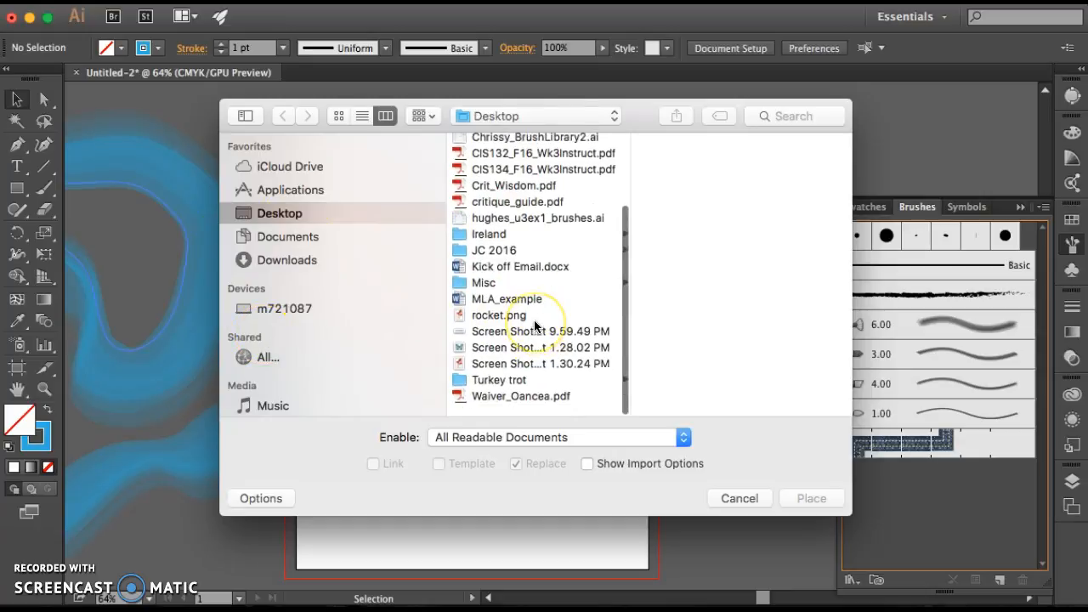
scroll(534, 320, up, 3)
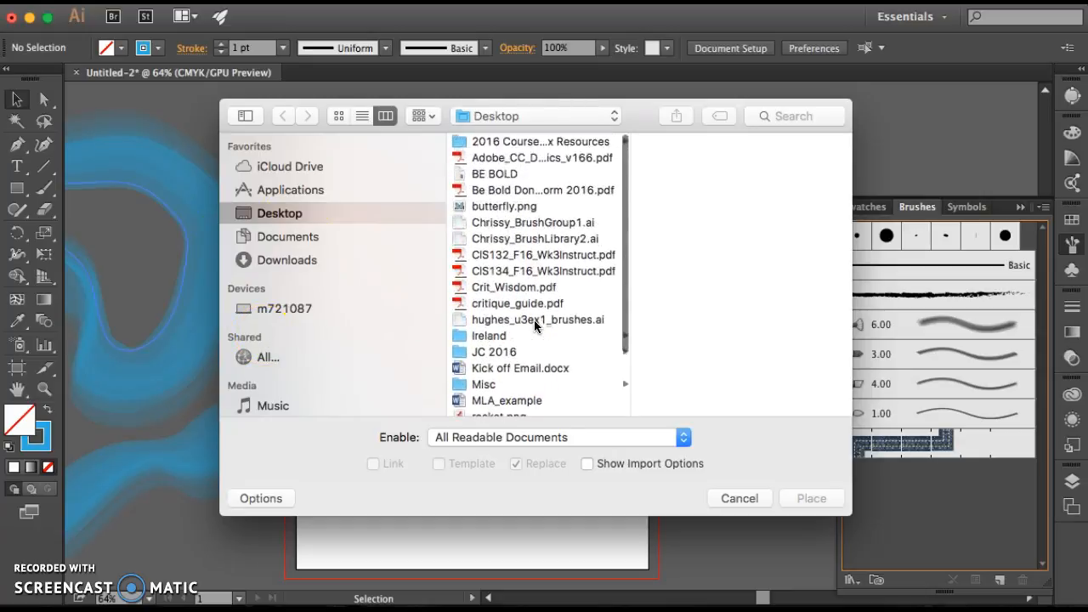
click(497, 205)
click(809, 500)
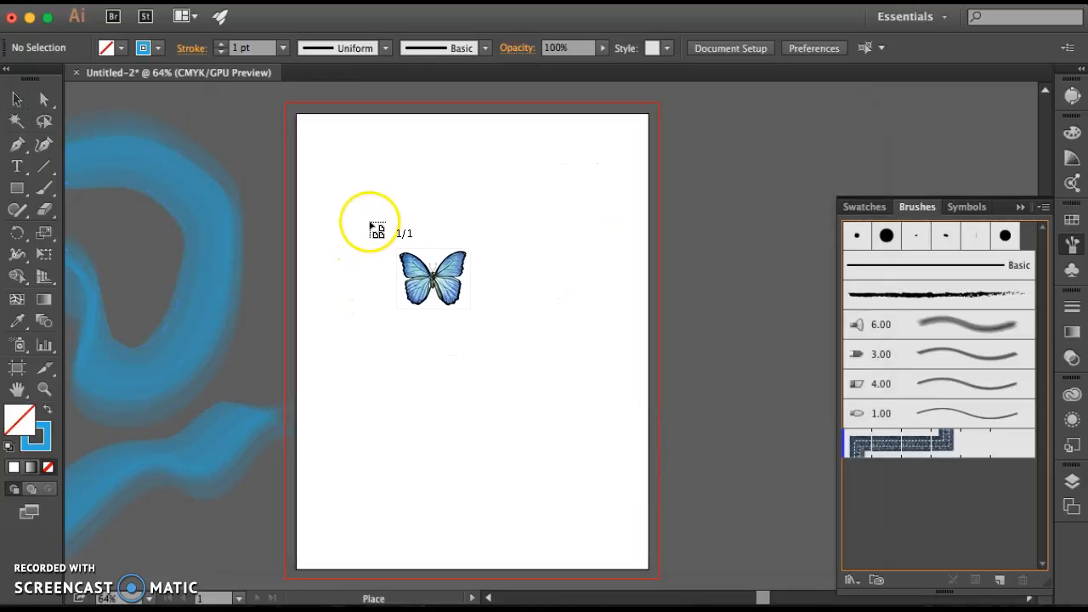
drag(389, 198, 444, 242)
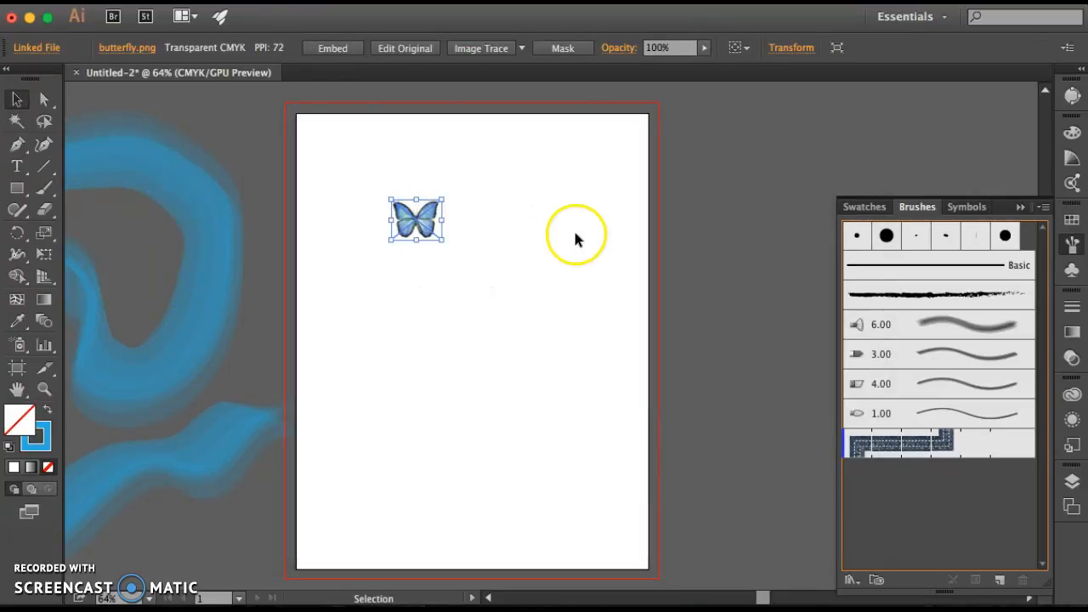
Embed the butterfly image in the document, scale it down to about 44 pt wide and deselect it
click(339, 51)
click(478, 219)
click(400, 218)
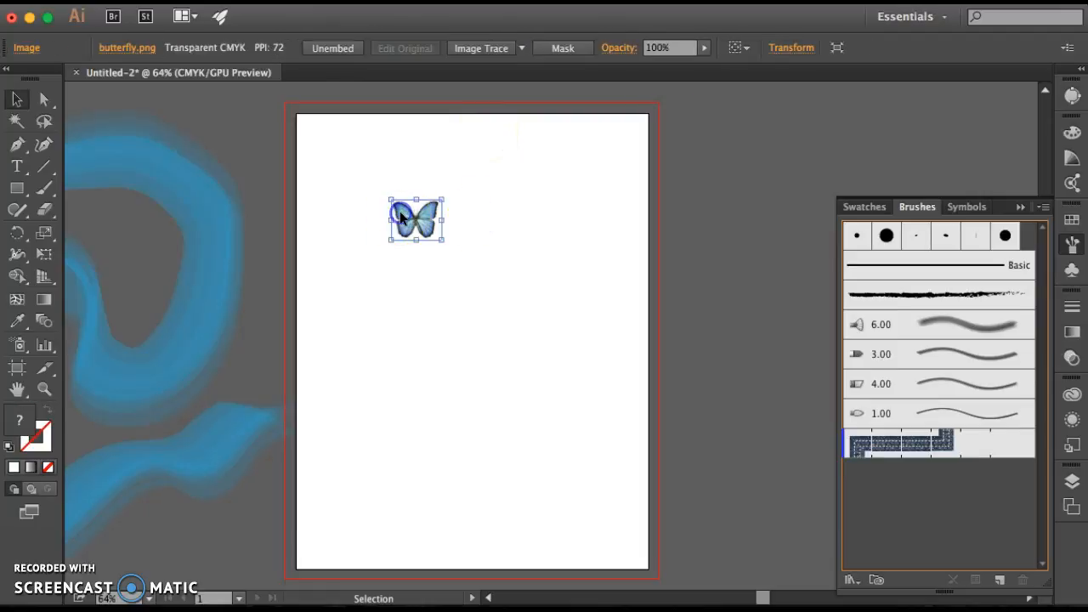
drag(443, 242, 416, 227)
click(446, 246)
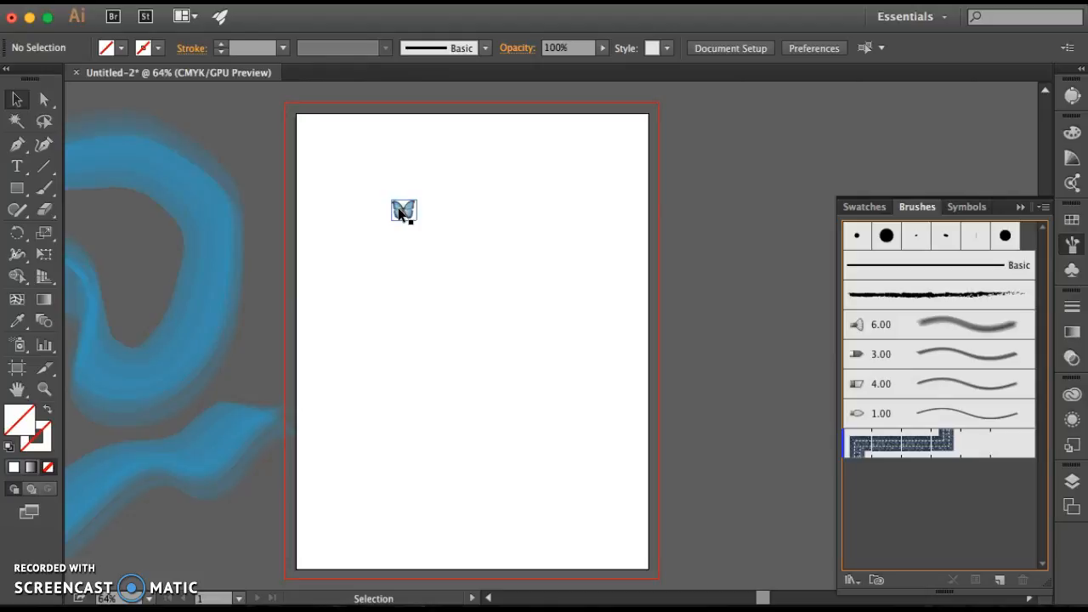
Move the butterfly image to just right of the artboard's centre and deselect it
drag(399, 210, 534, 317)
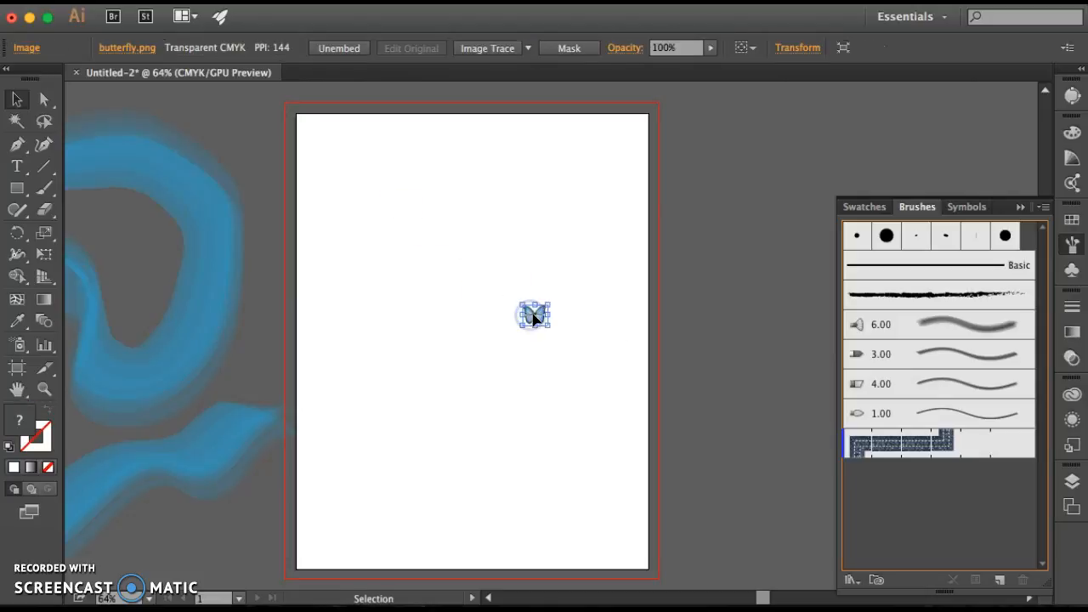
click(534, 317)
click(578, 382)
Start a new brush from the butterfly image with Art Brush as its type
mouse_move(538, 313)
mouse_down()
mouse_move(808, 450)
mouse_move(901, 515)
mouse_up()
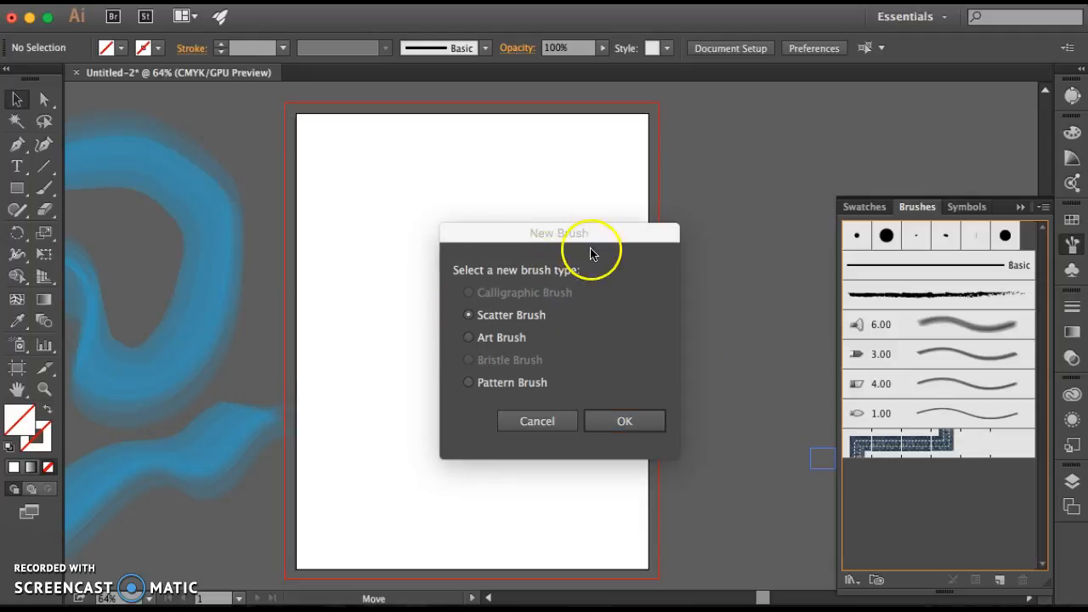
click(467, 339)
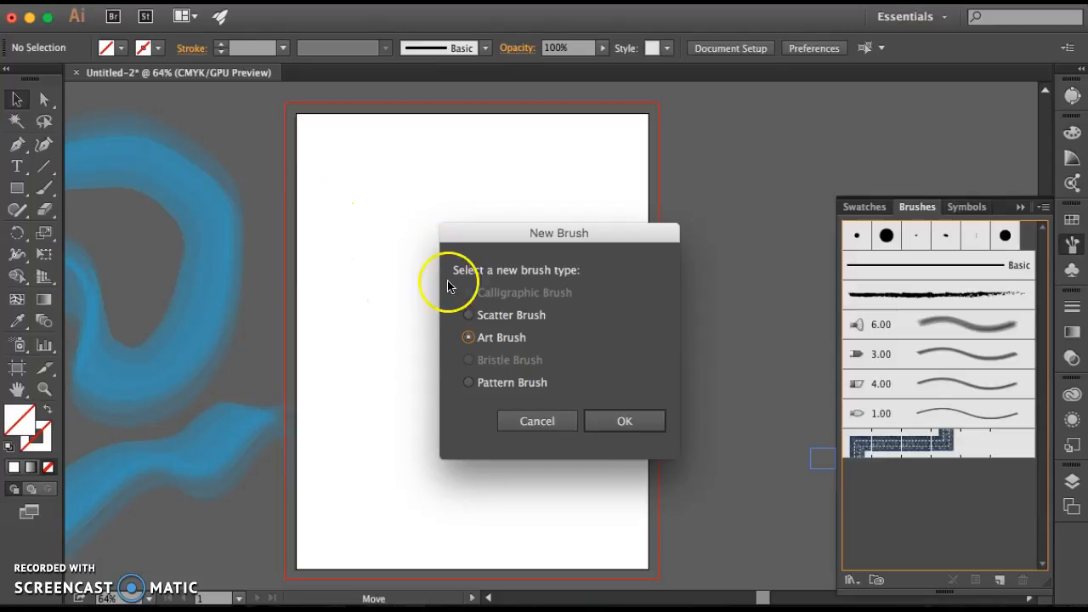
click(527, 301)
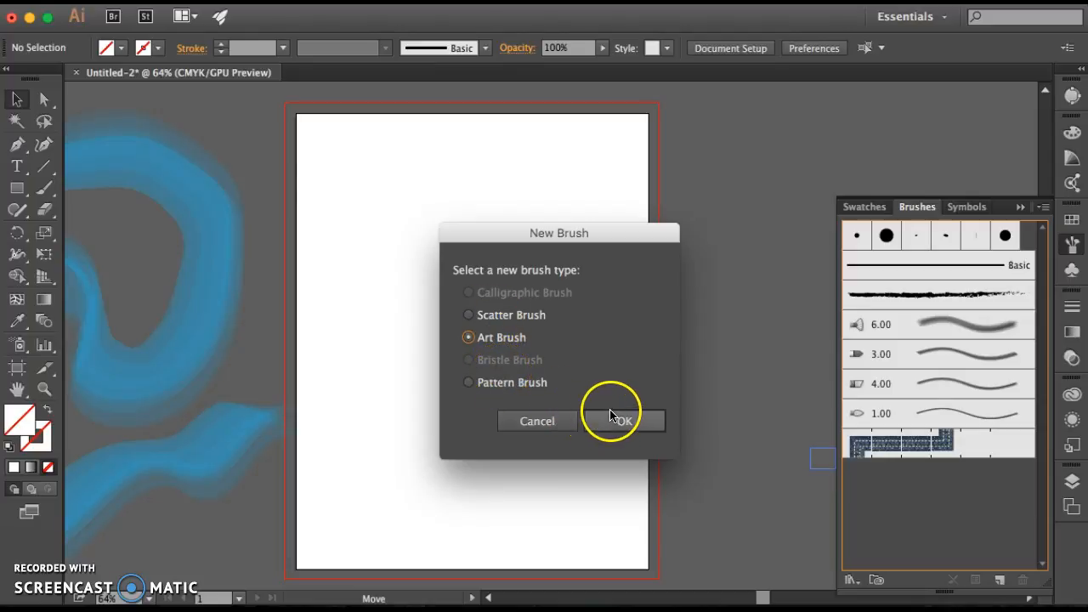
click(629, 422)
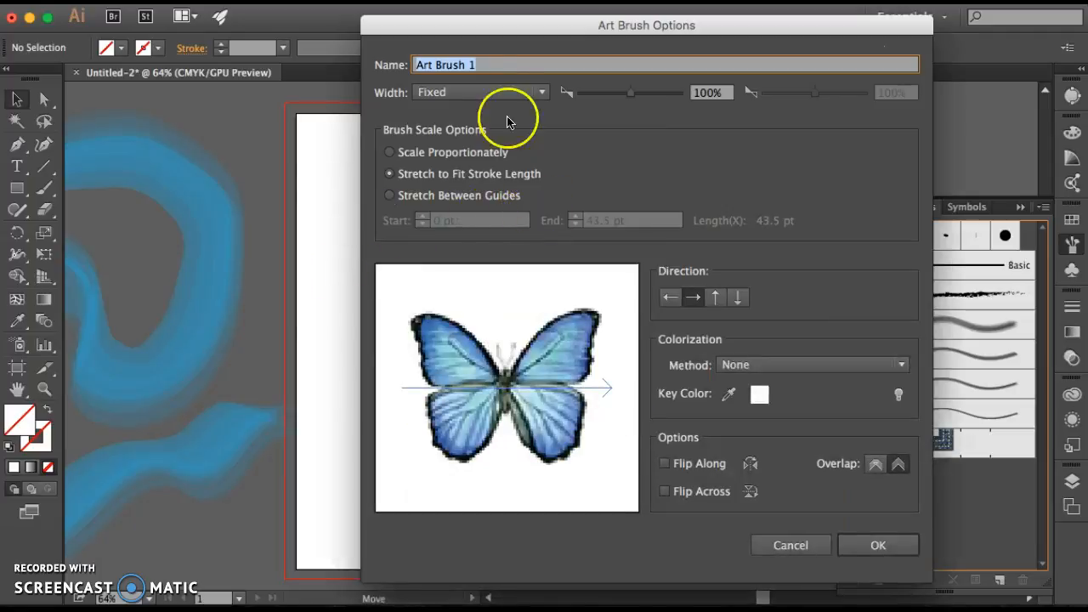
Create the butterfly art brush with its scale option set to Scale Proportionately and deselect the image
click(390, 153)
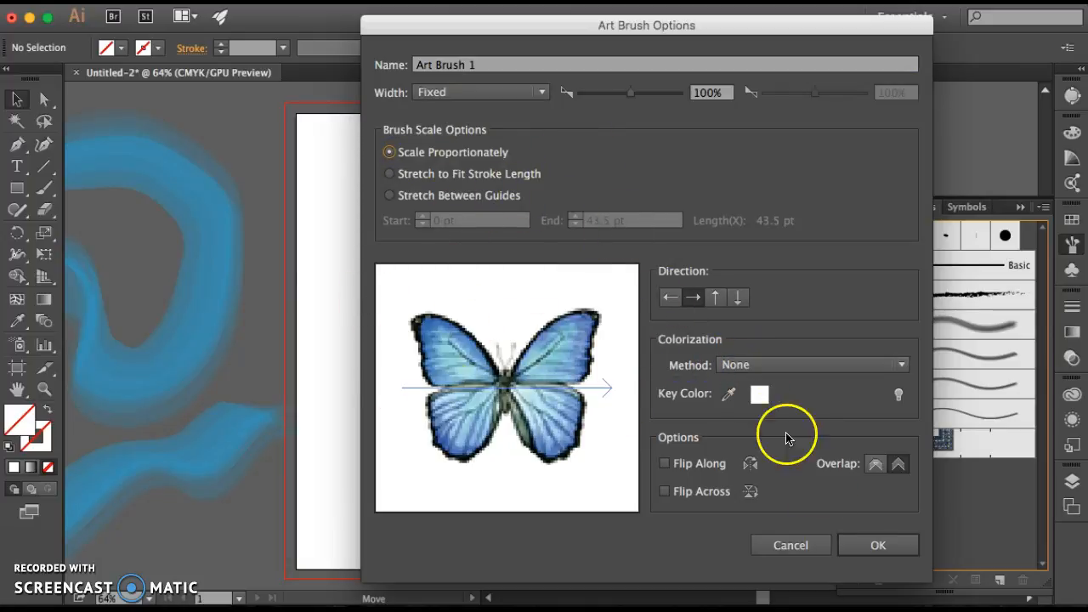
click(877, 542)
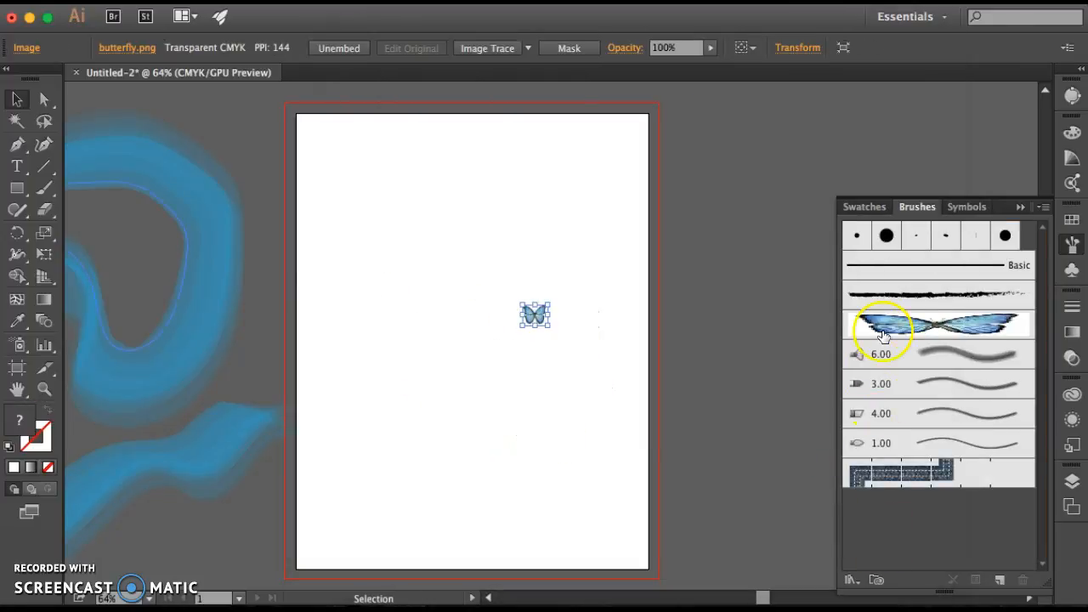
click(582, 238)
click(537, 322)
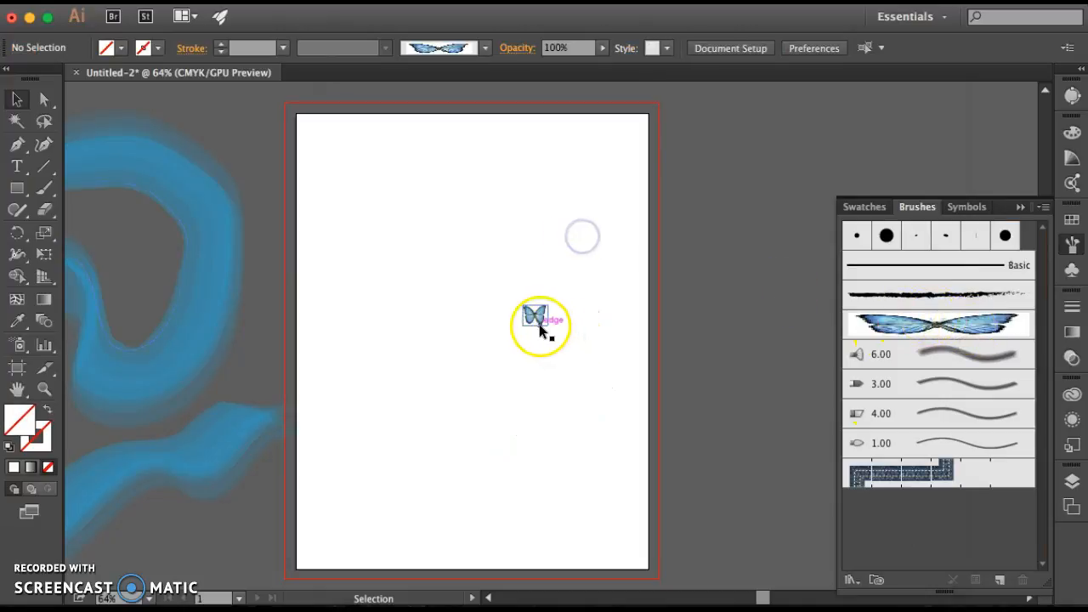
click(576, 348)
Review the butterfly art brush's options, accept them as they are and activate the brush with the Paintbrush tool
click(987, 324)
double_click(986, 326)
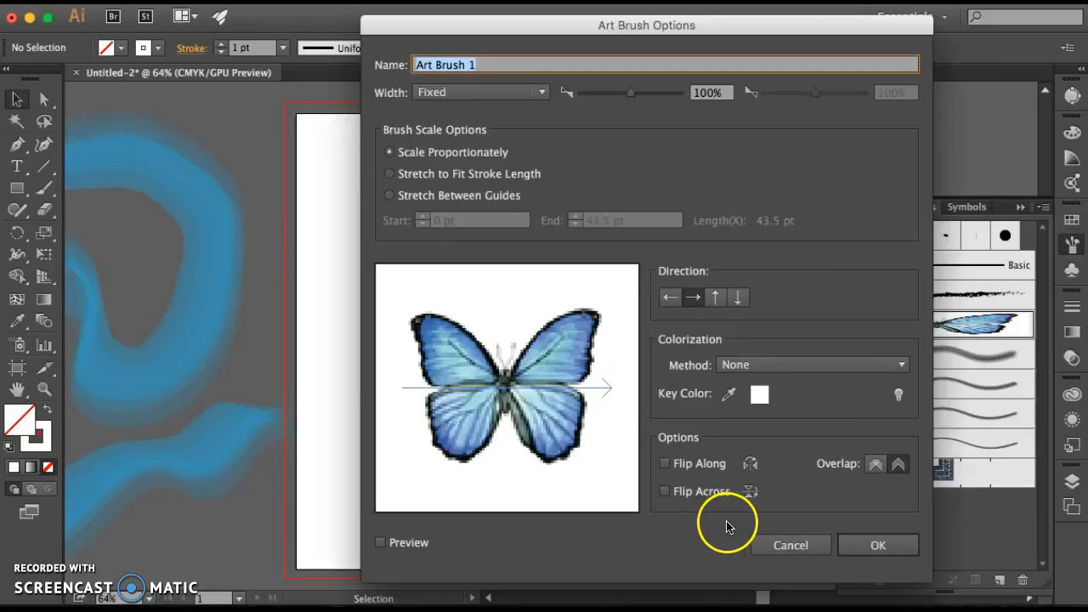
click(879, 545)
click(949, 325)
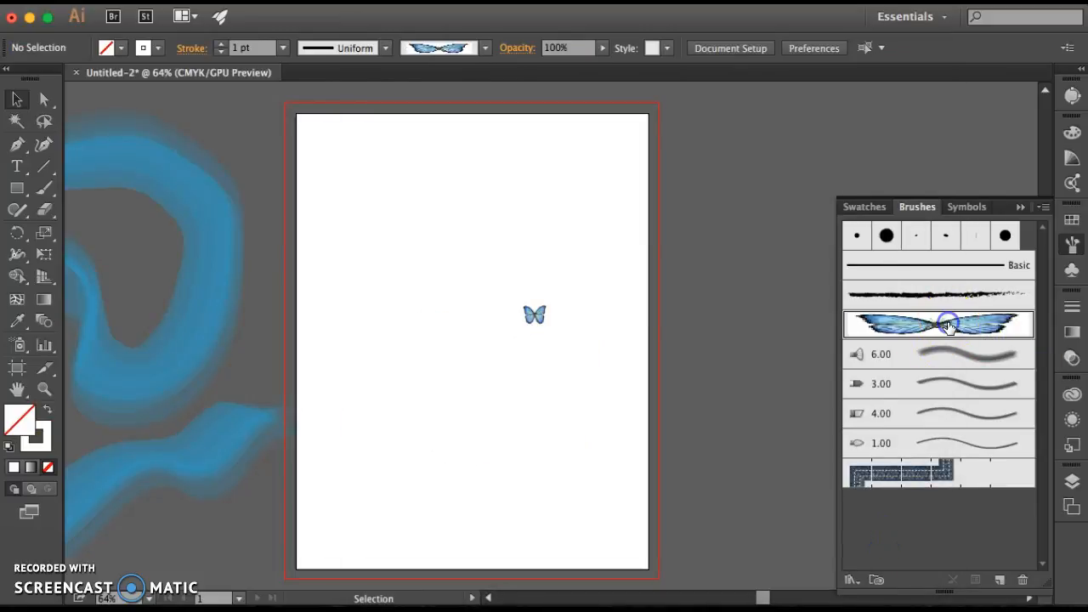
click(45, 191)
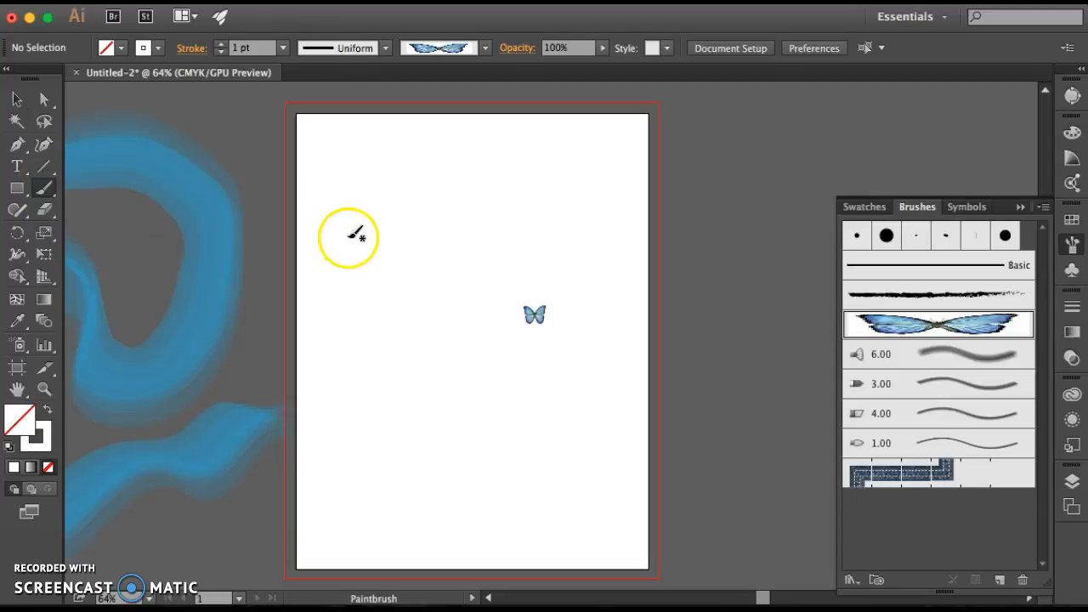
Set the Paintbrush's stroke weight to 0.25 pt and its stroke colour to None
drag(238, 49, 226, 49)
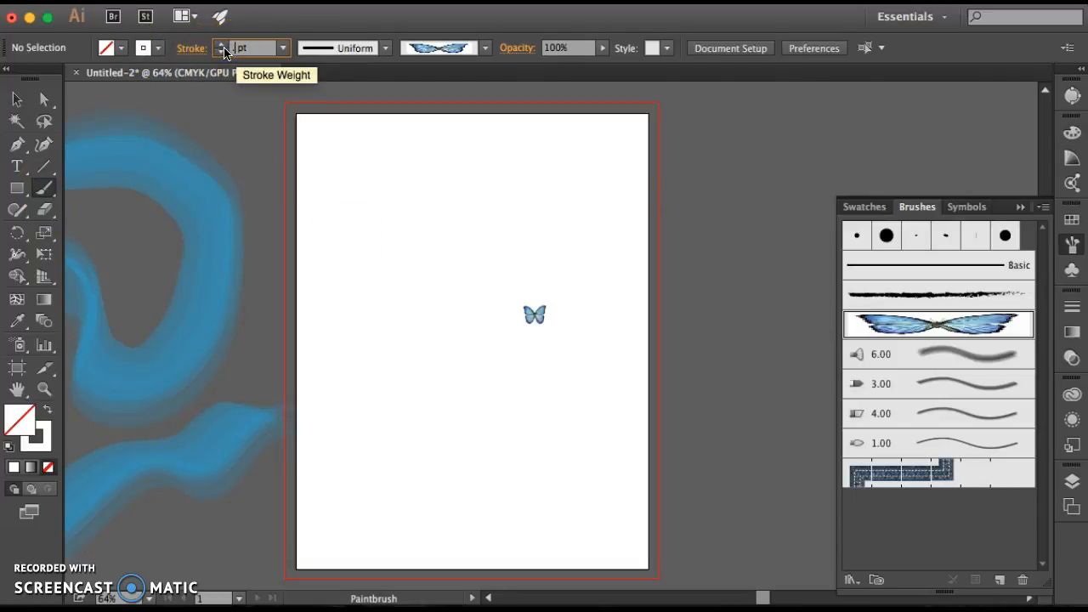
text(.25)
key(Return)
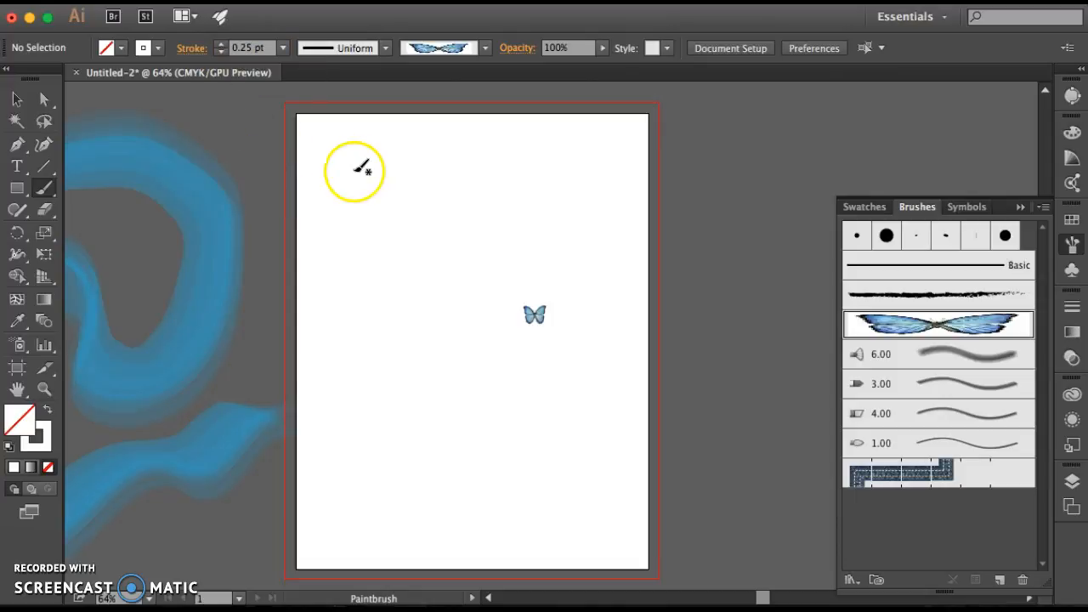
click(157, 51)
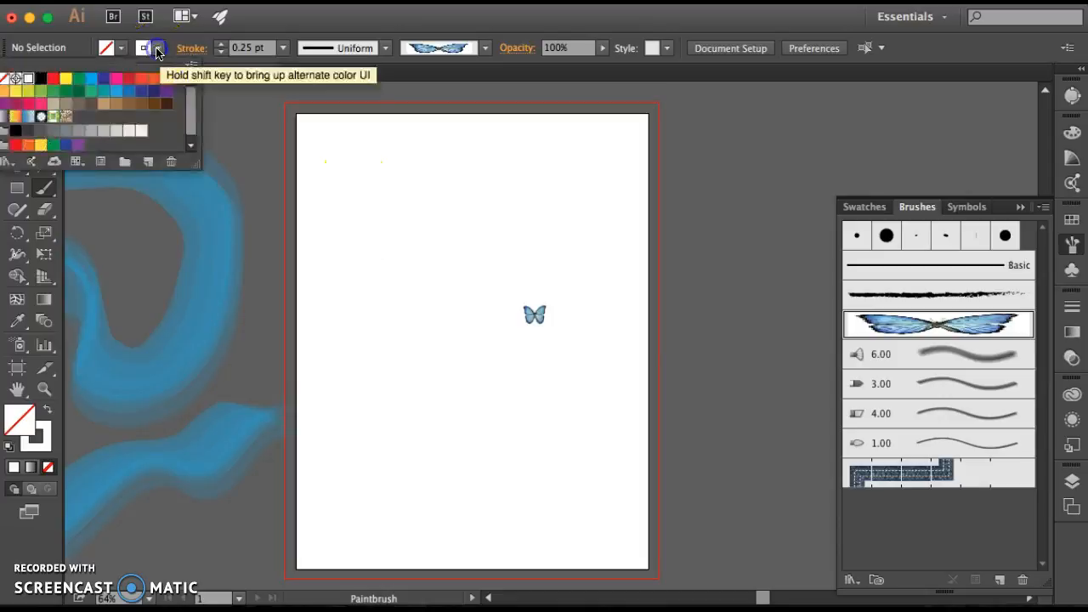
click(4, 79)
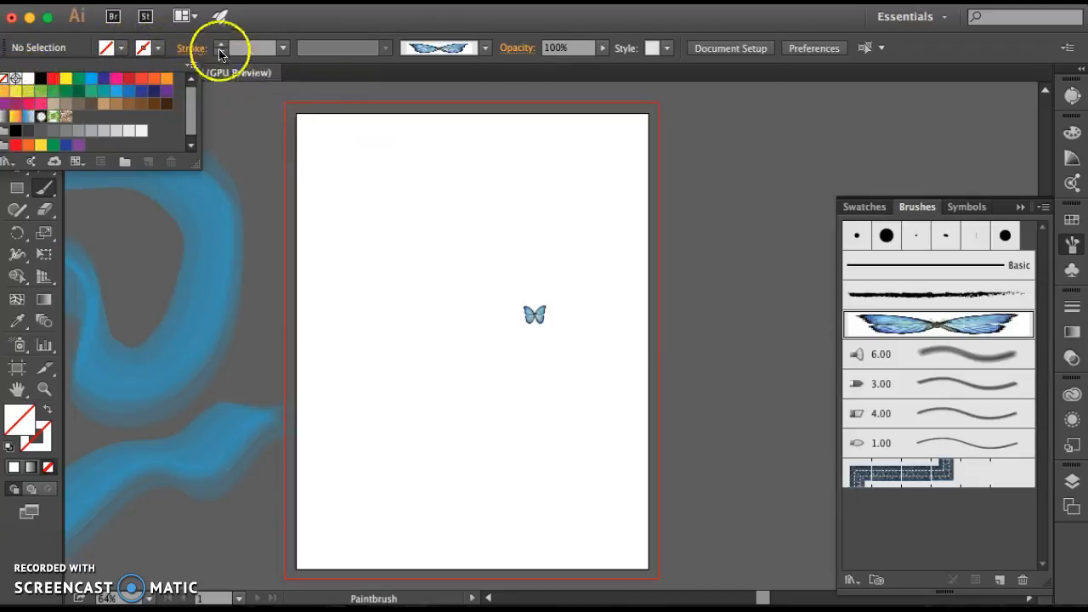
click(238, 52)
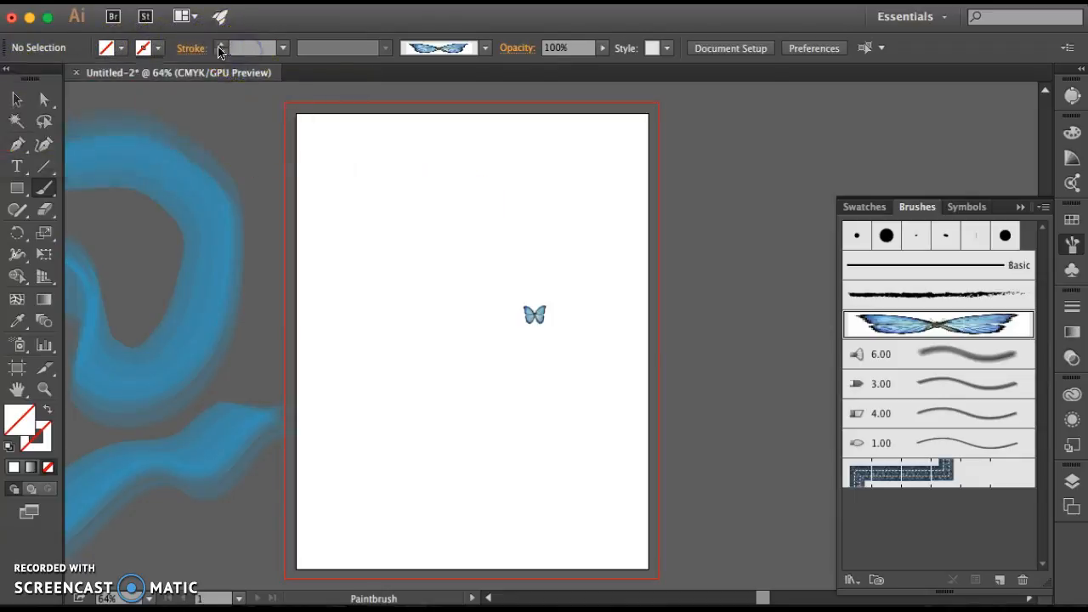
Paint one large, one medium and six small butterflies at varied angles across the artboard with the butterfly brush
mouse_move(358, 249)
mouse_down()
mouse_move(424, 225)
mouse_move(494, 221)
mouse_up()
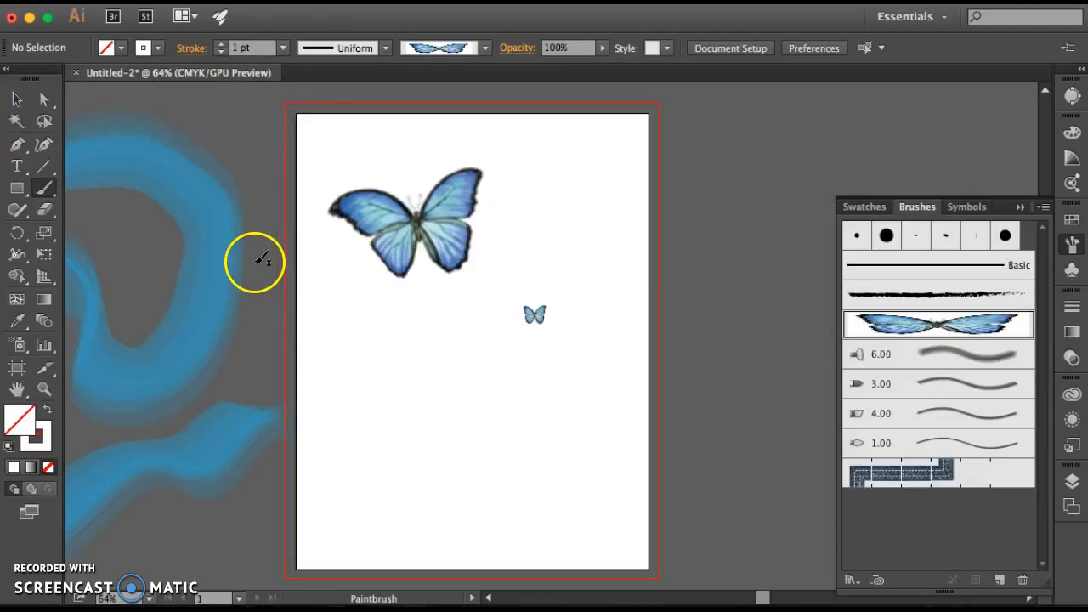
mouse_move(397, 420)
mouse_down()
mouse_move(476, 421)
mouse_move(529, 435)
mouse_move(553, 389)
mouse_up()
drag(570, 215, 539, 219)
drag(617, 151, 563, 138)
drag(354, 337, 381, 355)
drag(340, 458, 361, 487)
drag(556, 508, 514, 530)
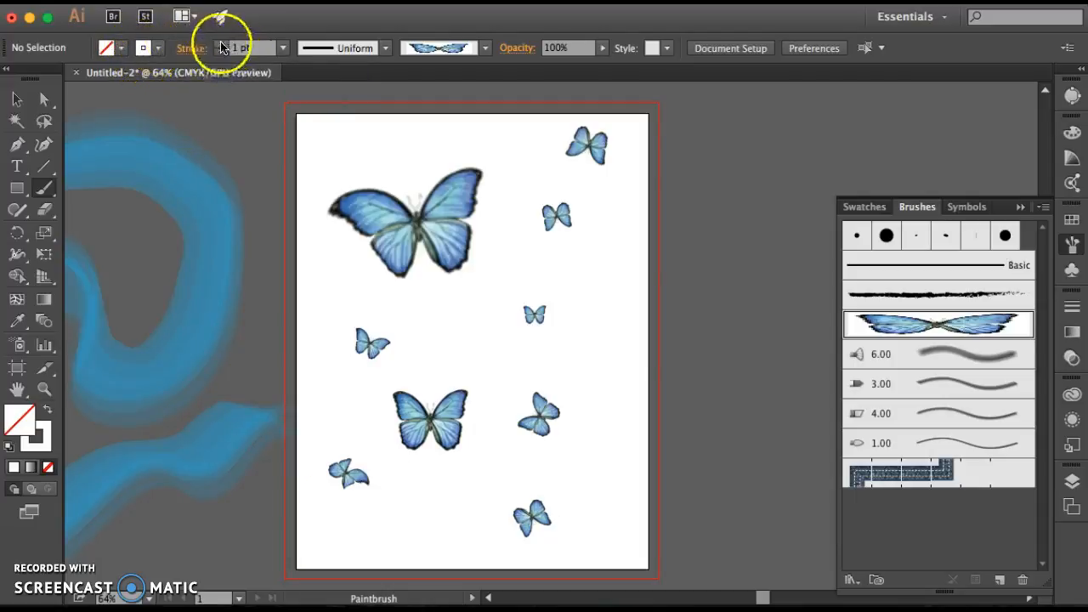
Paint two tiny strokes above the large butterfly at a 0.25 pt stroke weight, then restore the weight to 1 pt
click(238, 47)
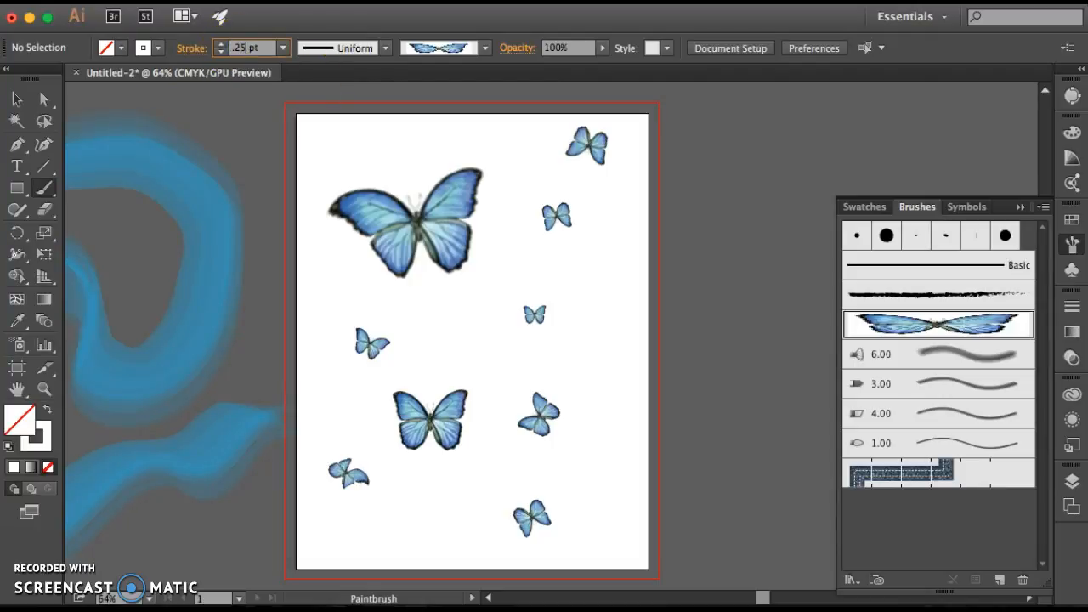
click(370, 139)
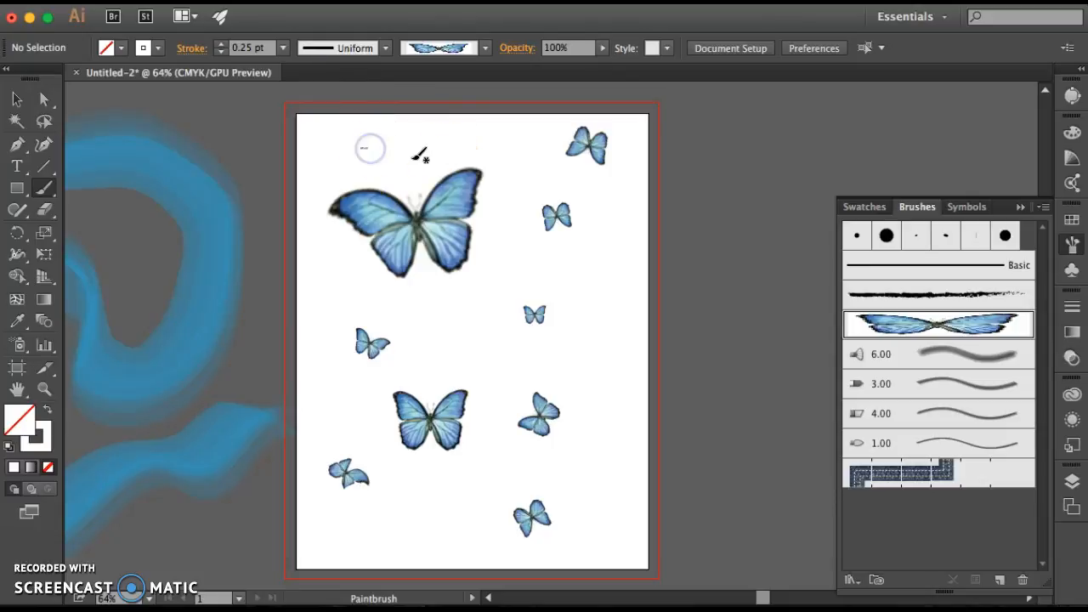
drag(389, 135, 390, 145)
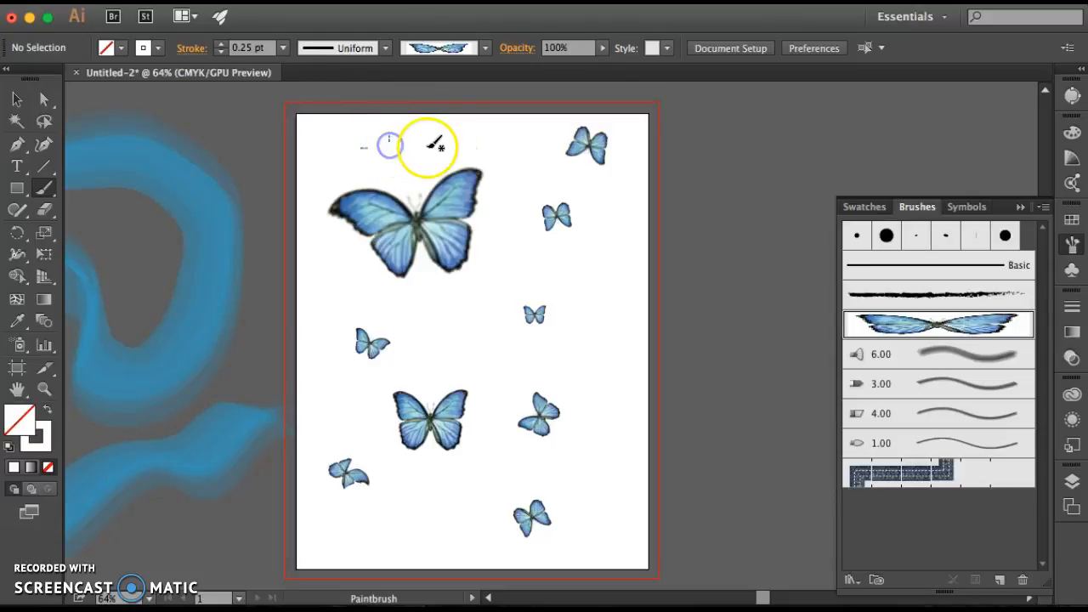
click(220, 46)
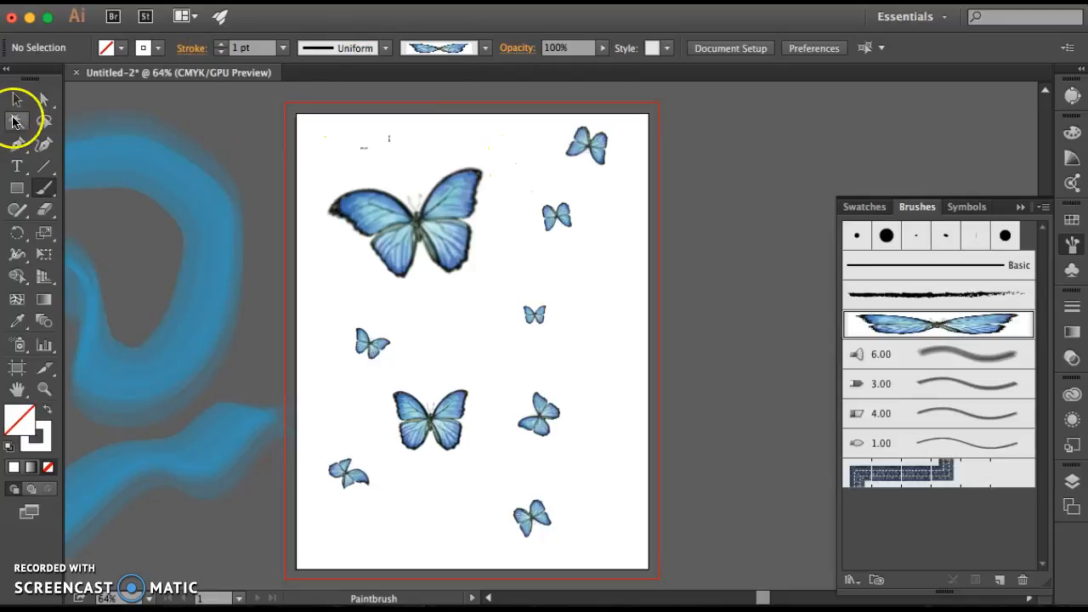
Move the medium butterfly off the artboard onto the pasteboard among the blue brush strokes and deselect it
click(14, 99)
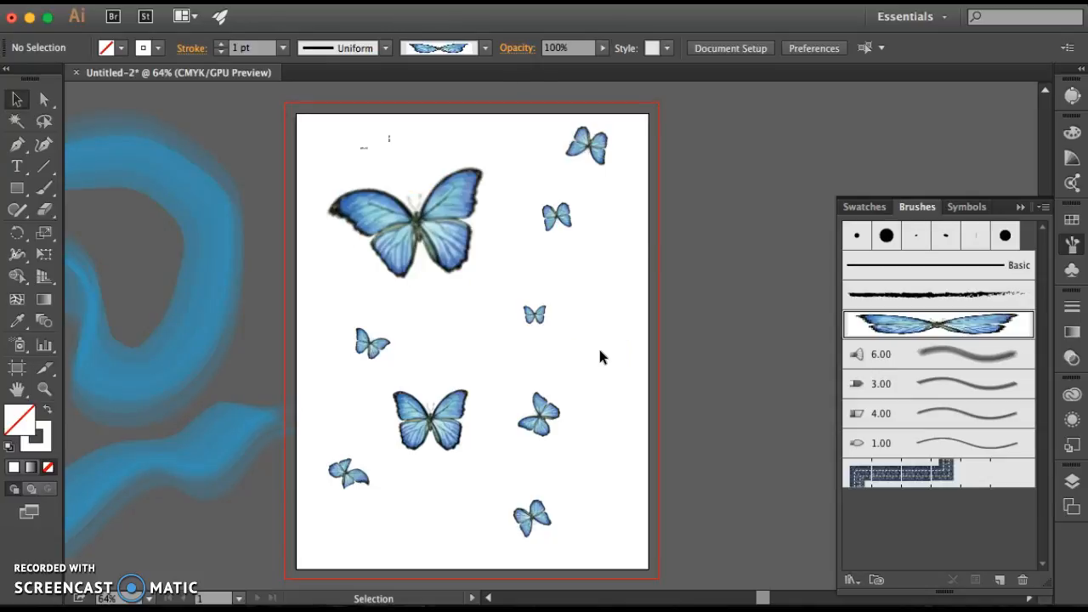
drag(618, 123, 312, 521)
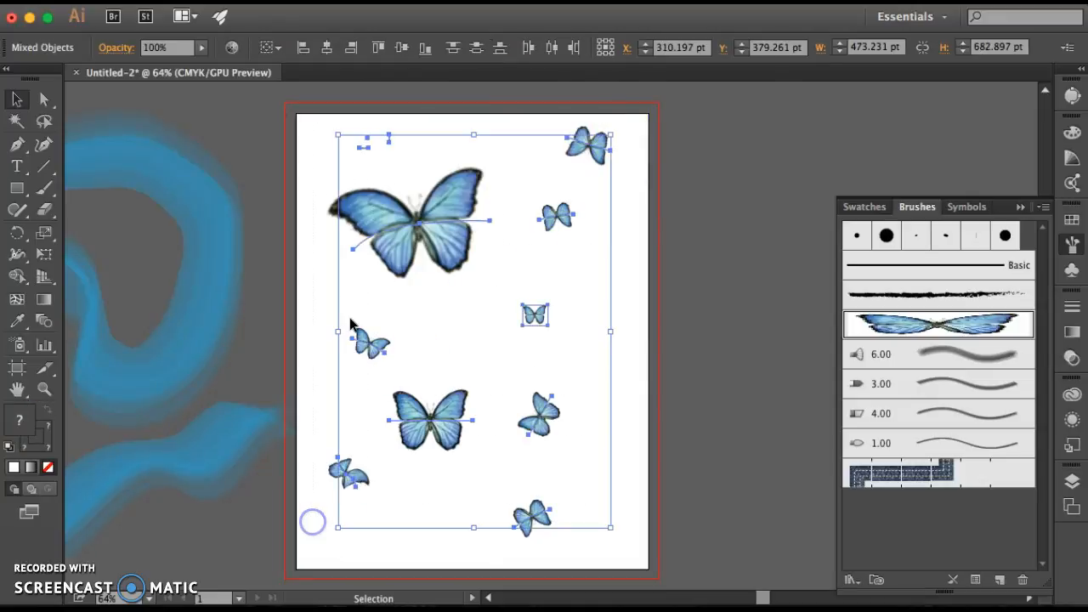
click(646, 290)
scroll(437, 214, left, 5)
scroll(437, 214, down, 1)
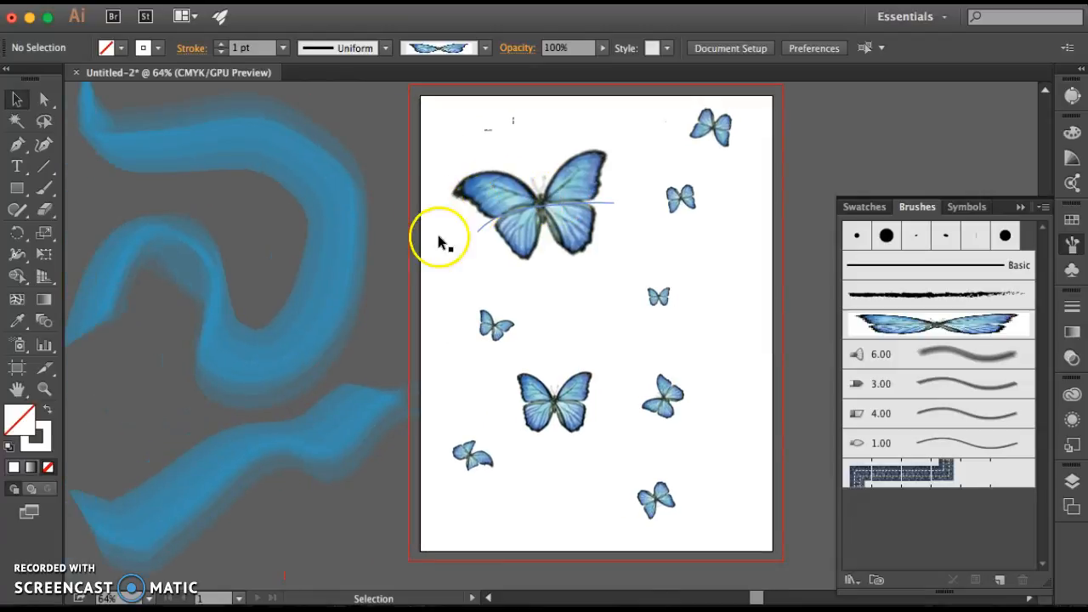
drag(557, 408, 249, 221)
click(476, 134)
Delete all the remaining butterflies and small strokes from the artboard
drag(433, 109, 744, 508)
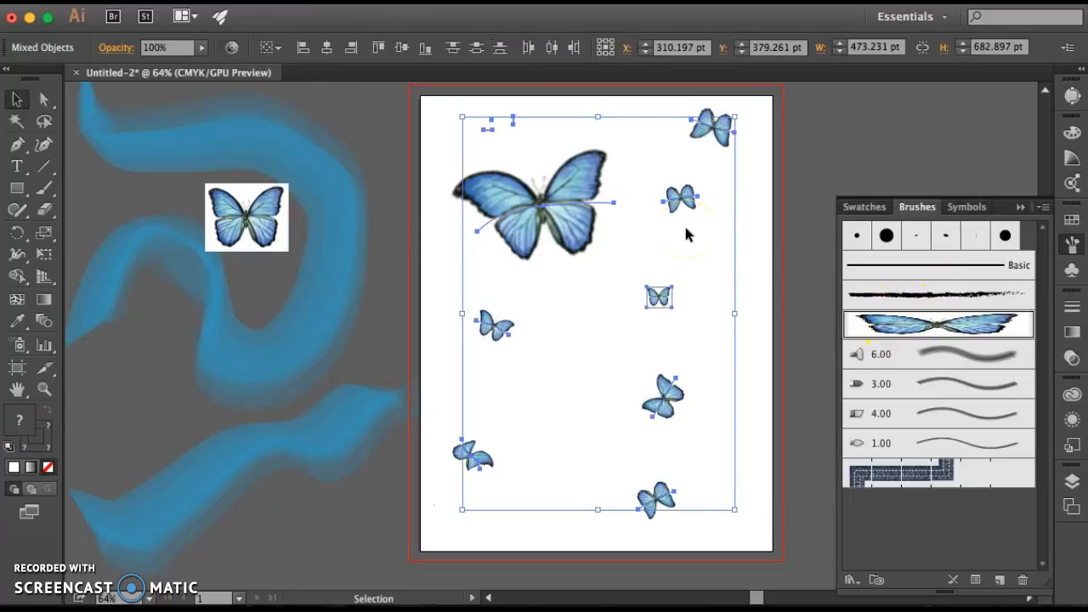
key(Delete)
click(485, 191)
Place rocket.png from the Desktop in the upper-left part of the artboard
click(137, 2)
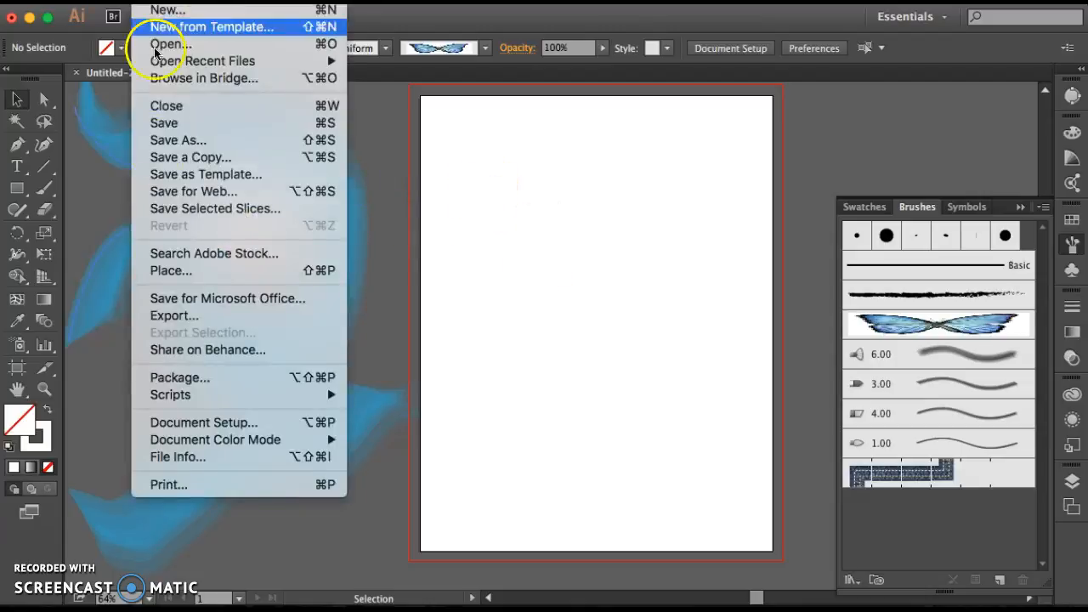
click(165, 276)
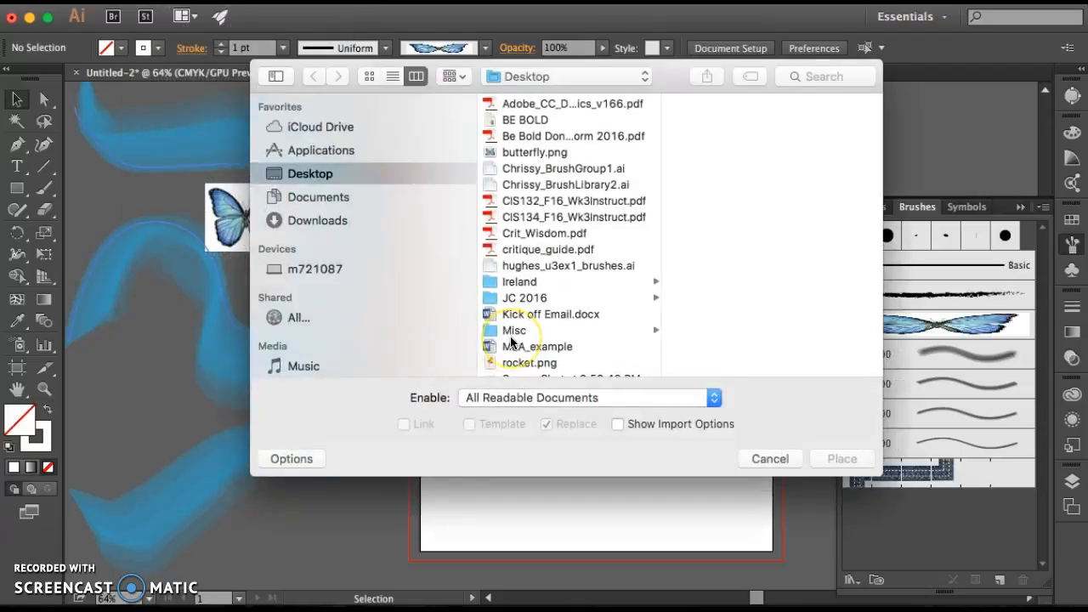
scroll(553, 289, down, 3)
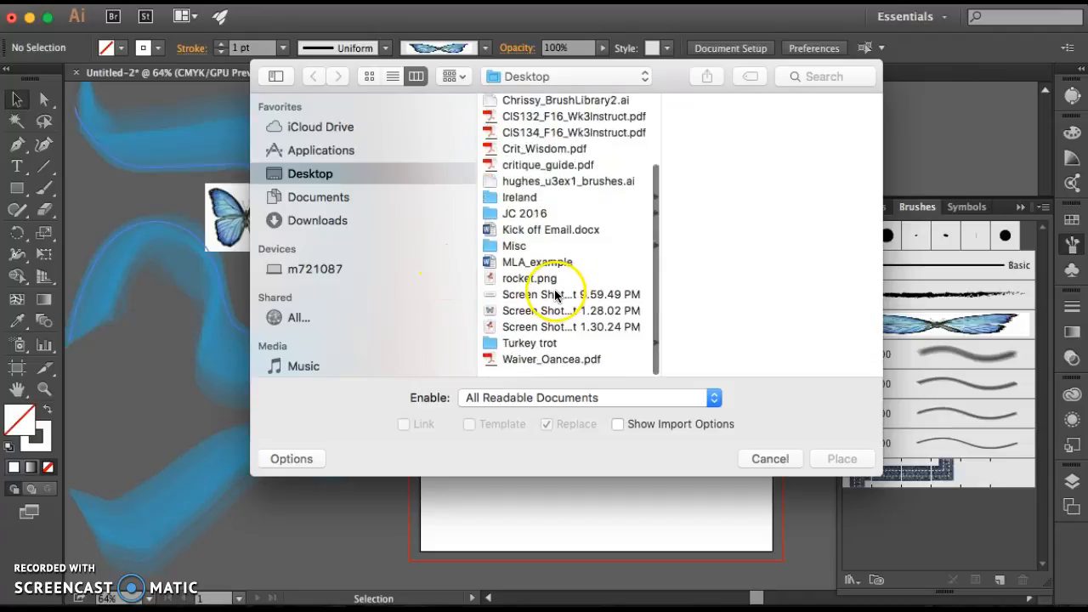
click(557, 289)
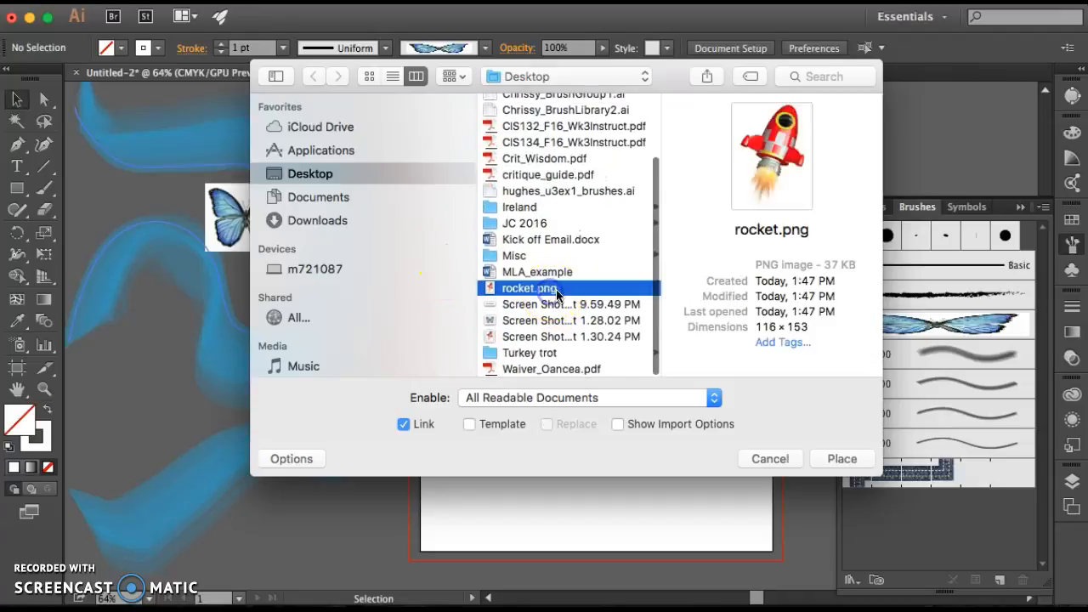
click(839, 459)
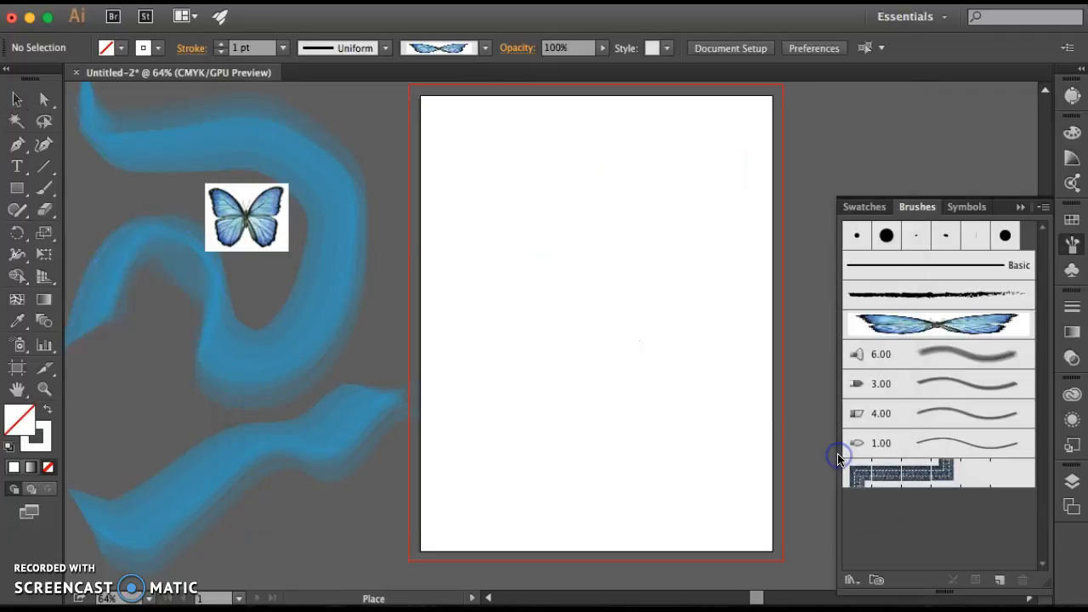
click(488, 196)
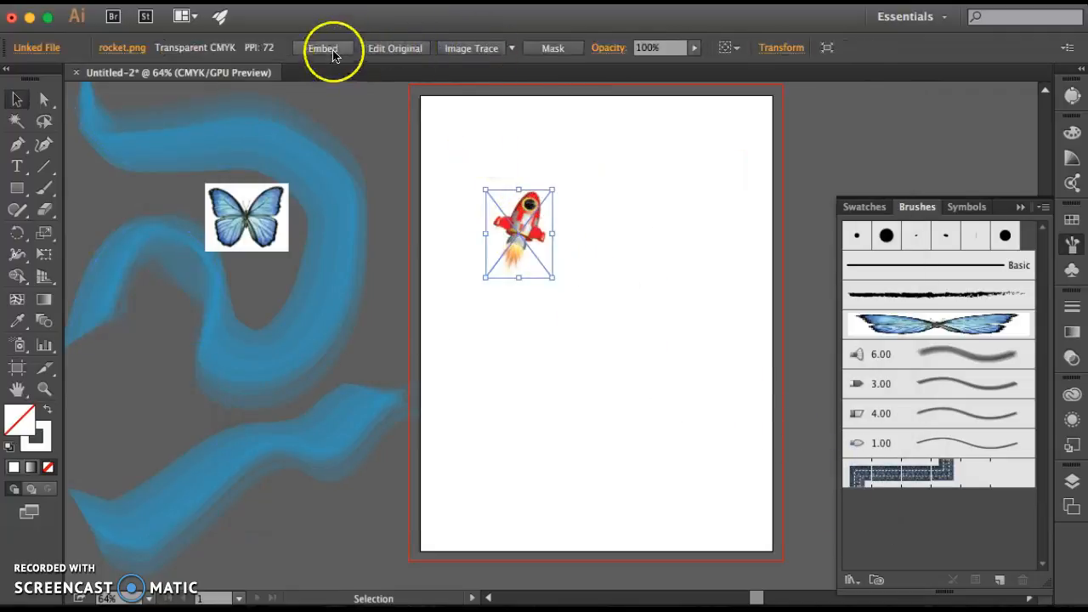
Embed the rocket image in the document and scale it down to roughly a quarter of its size
click(328, 51)
mouse_move(552, 278)
mouse_down()
mouse_move(505, 213)
mouse_move(822, 452)
mouse_move(891, 520)
mouse_up()
click(652, 292)
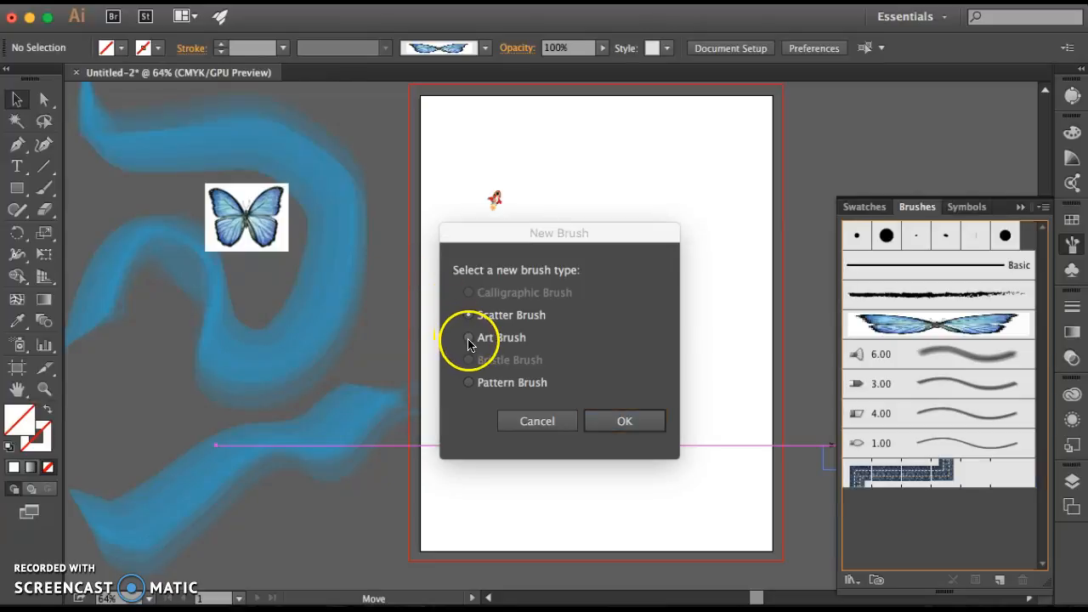
Create a Scatter Brush from the rocket image with default options and move the image off the artboard onto the pasteboard
click(625, 421)
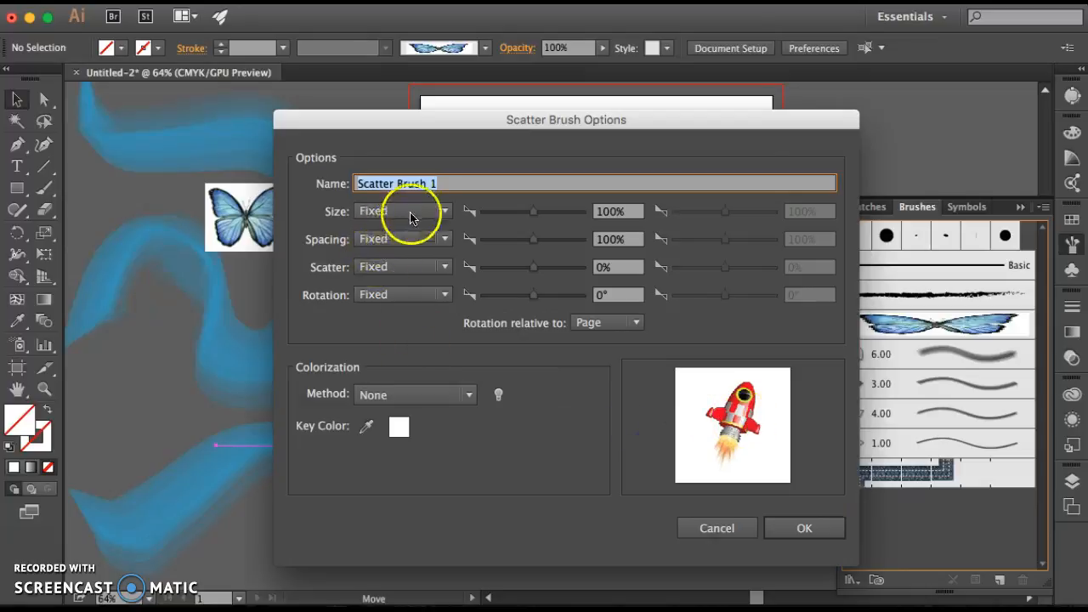
click(803, 528)
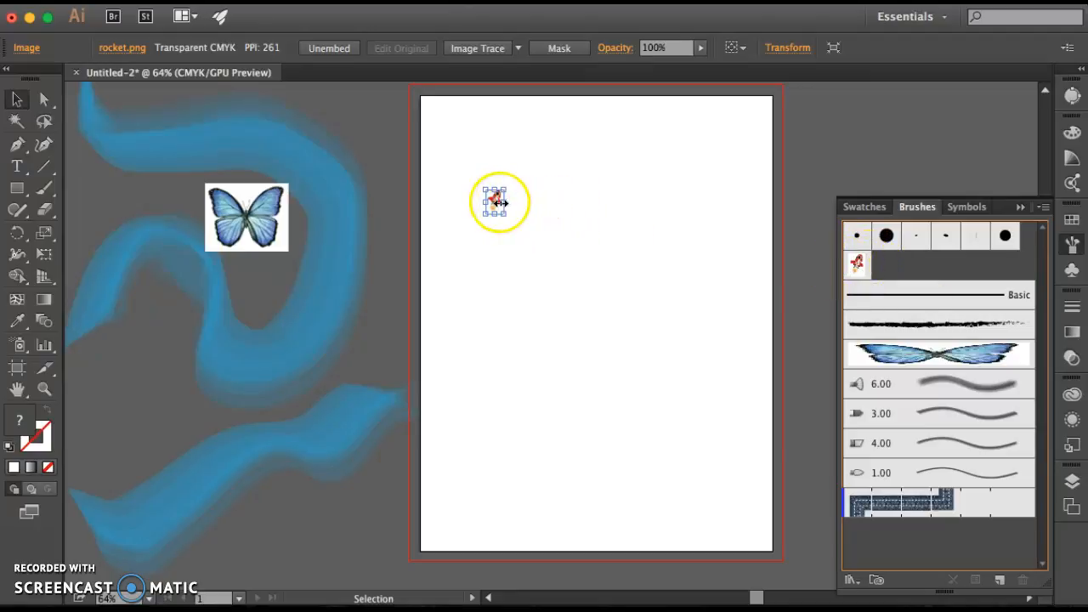
drag(494, 201, 357, 121)
click(584, 204)
Paint six trails of rockets across the artboard using the Paintbrush with the rocket scatter brush
click(857, 263)
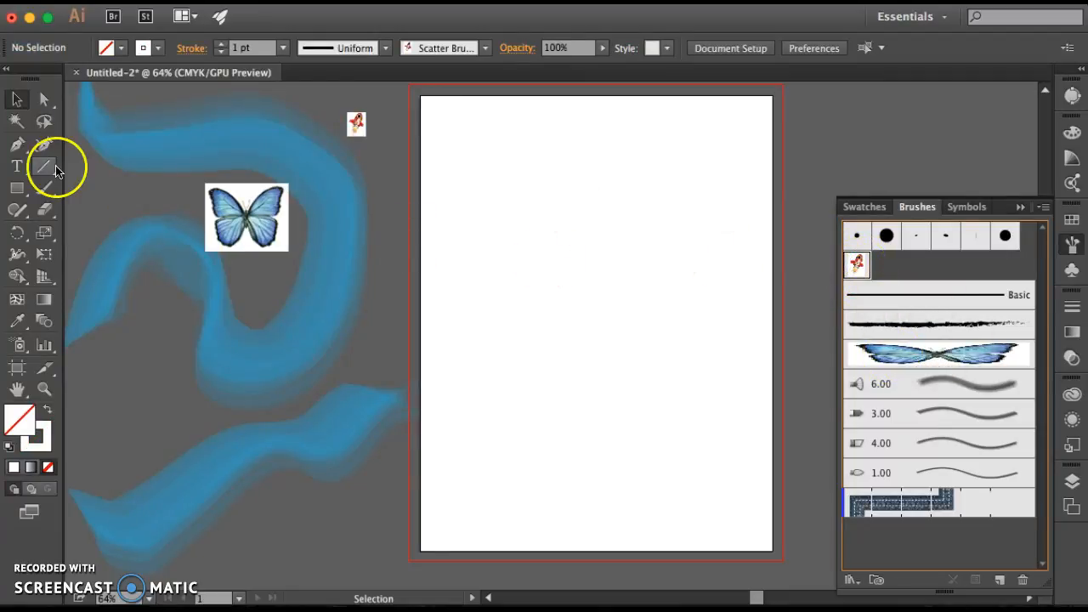
click(46, 190)
drag(490, 387, 490, 387)
drag(651, 294, 708, 189)
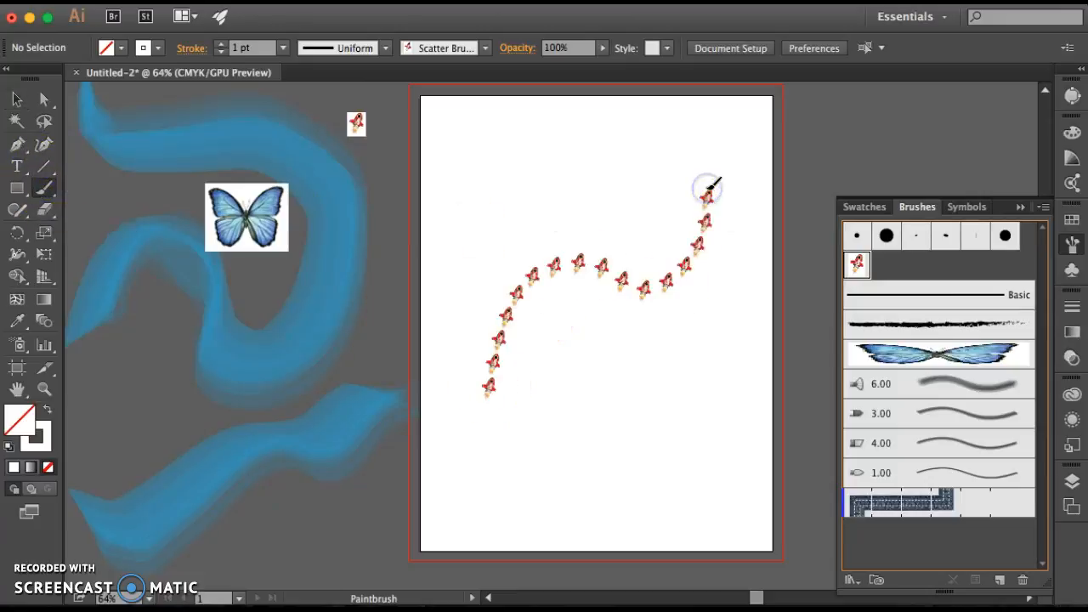
drag(622, 138, 491, 230)
mouse_move(714, 374)
mouse_down()
mouse_move(708, 417)
mouse_move(521, 452)
mouse_move(470, 483)
mouse_up()
mouse_move(561, 363)
mouse_down()
mouse_move(589, 329)
mouse_move(753, 281)
mouse_up()
drag(721, 134, 603, 214)
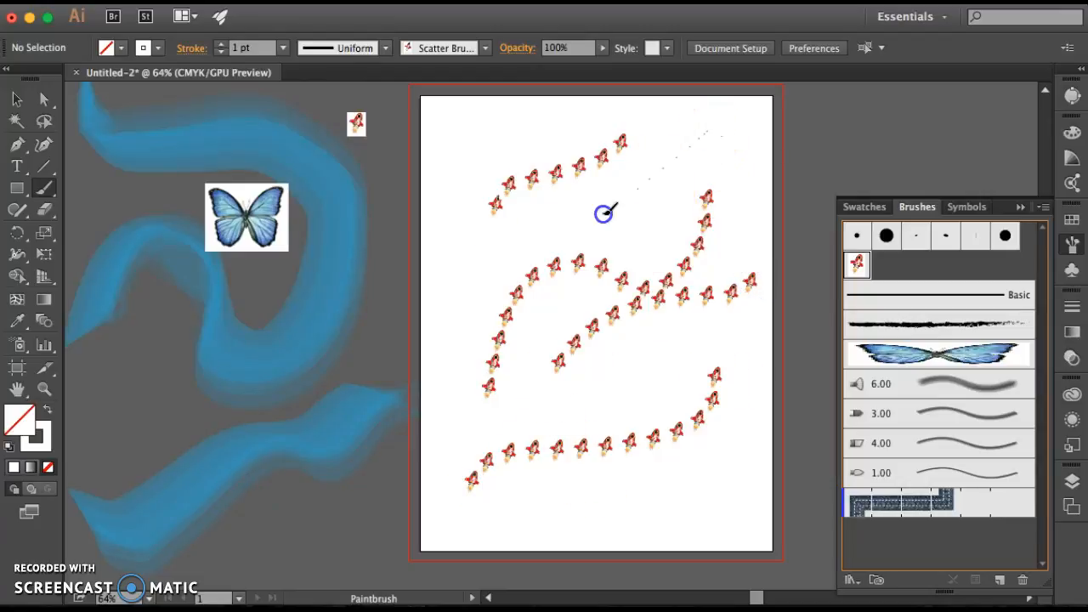
drag(466, 290, 437, 318)
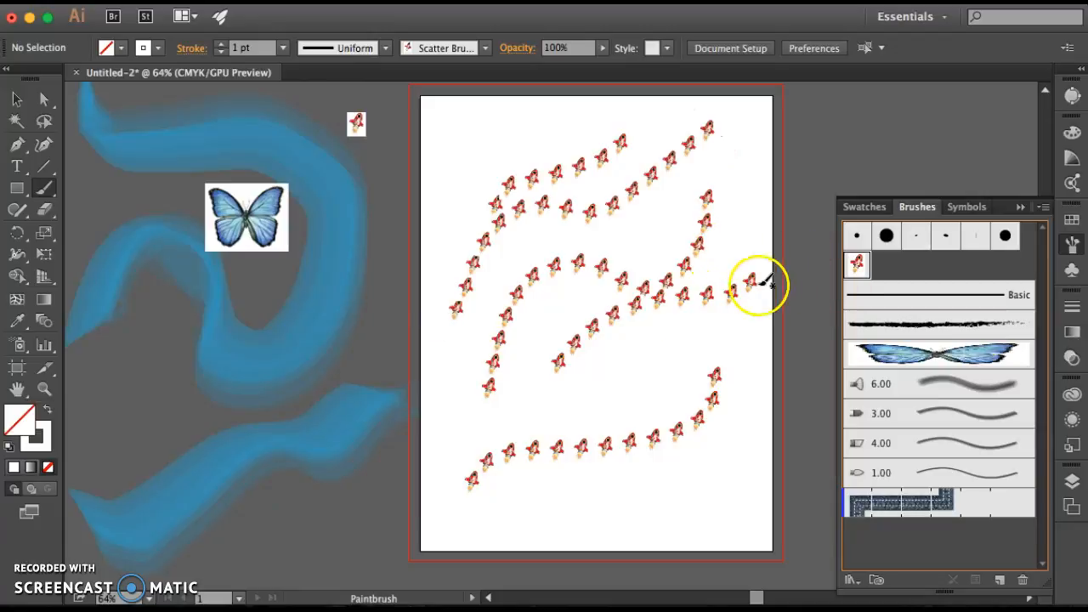
drag(568, 389, 648, 397)
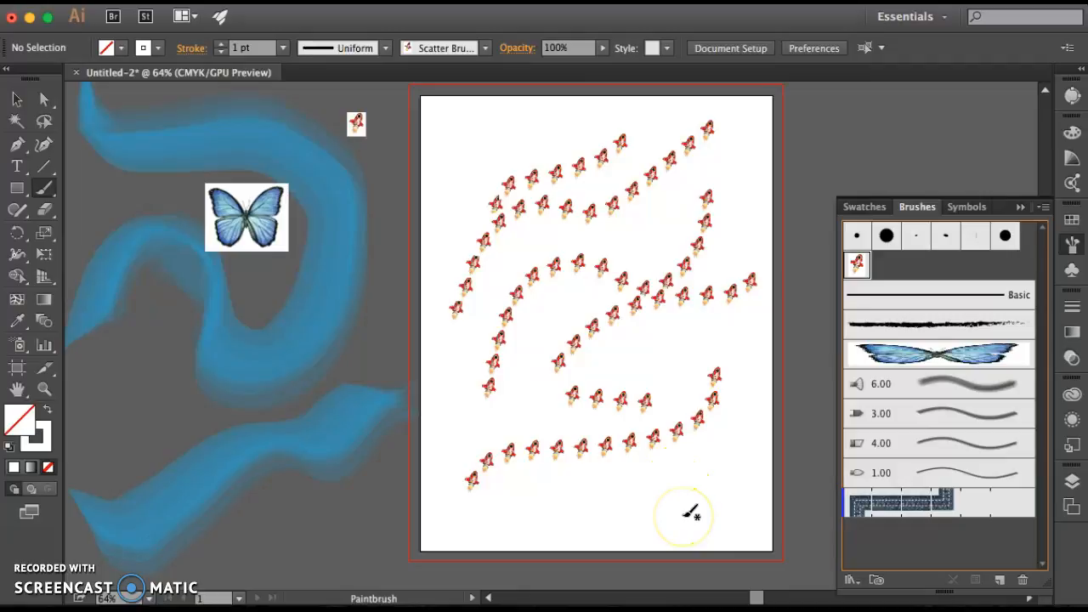